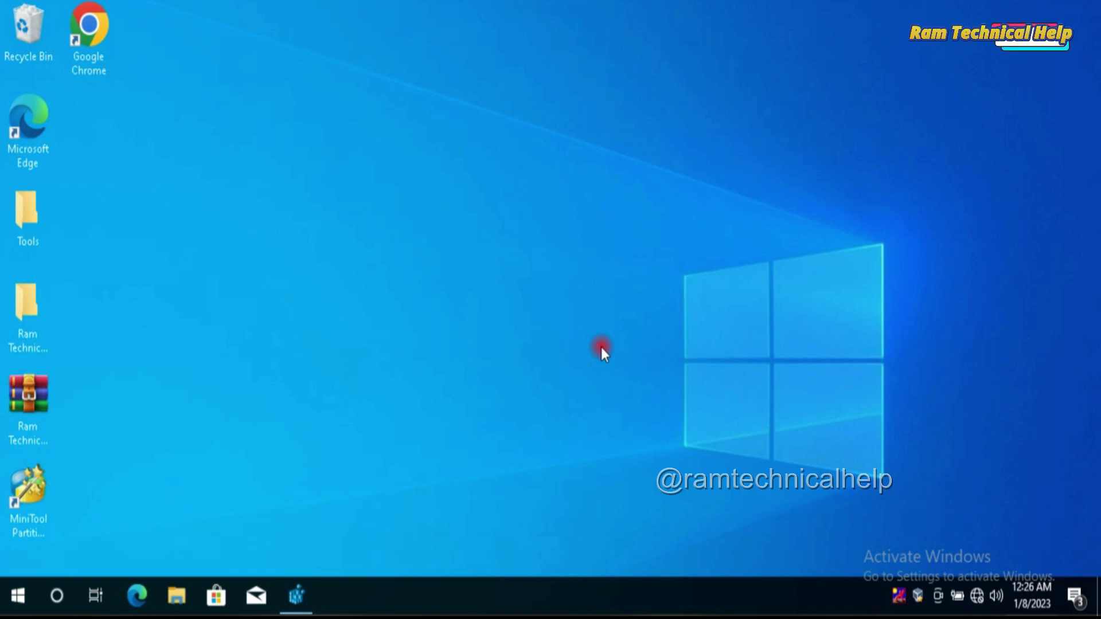
- Launch the Registry Editor by running regedit from the Run dialog
right_click(14, 596)
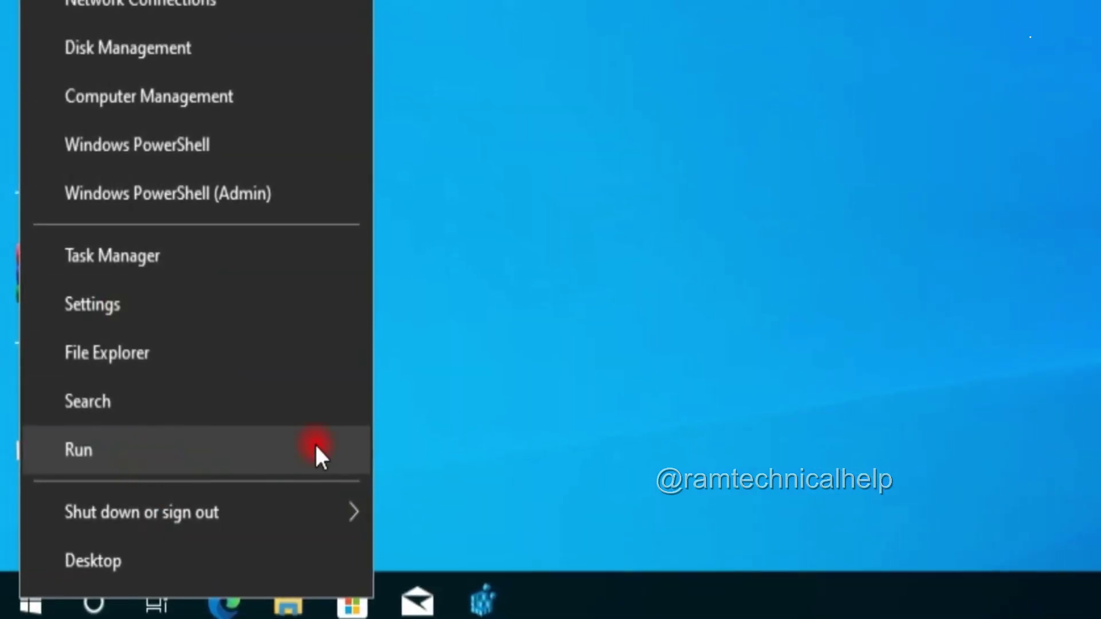
left_click(112, 453)
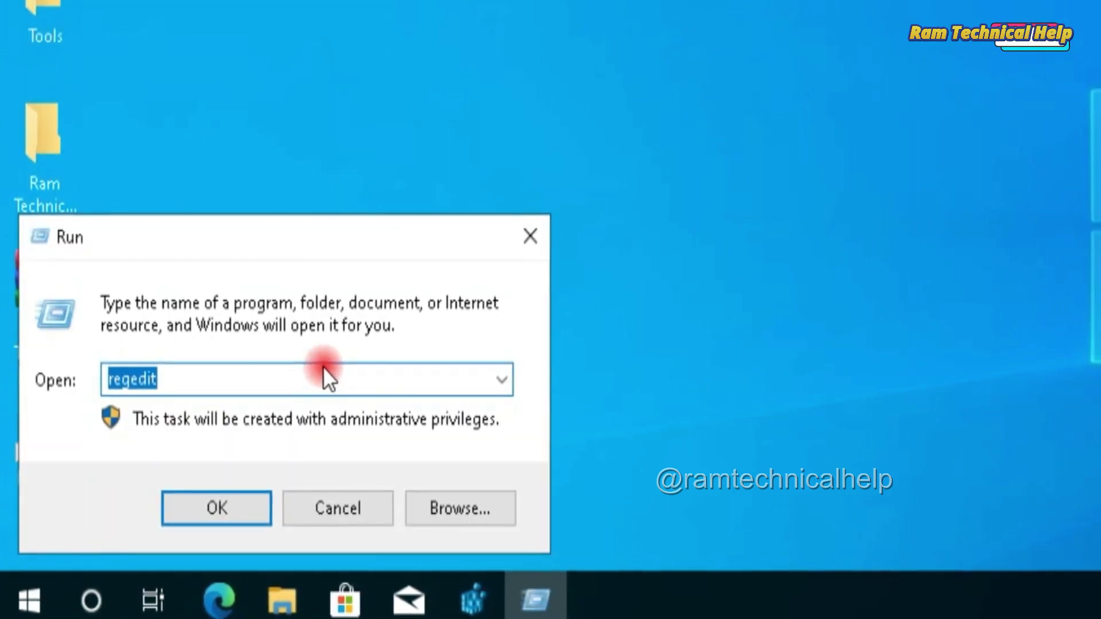
left_click(301, 369)
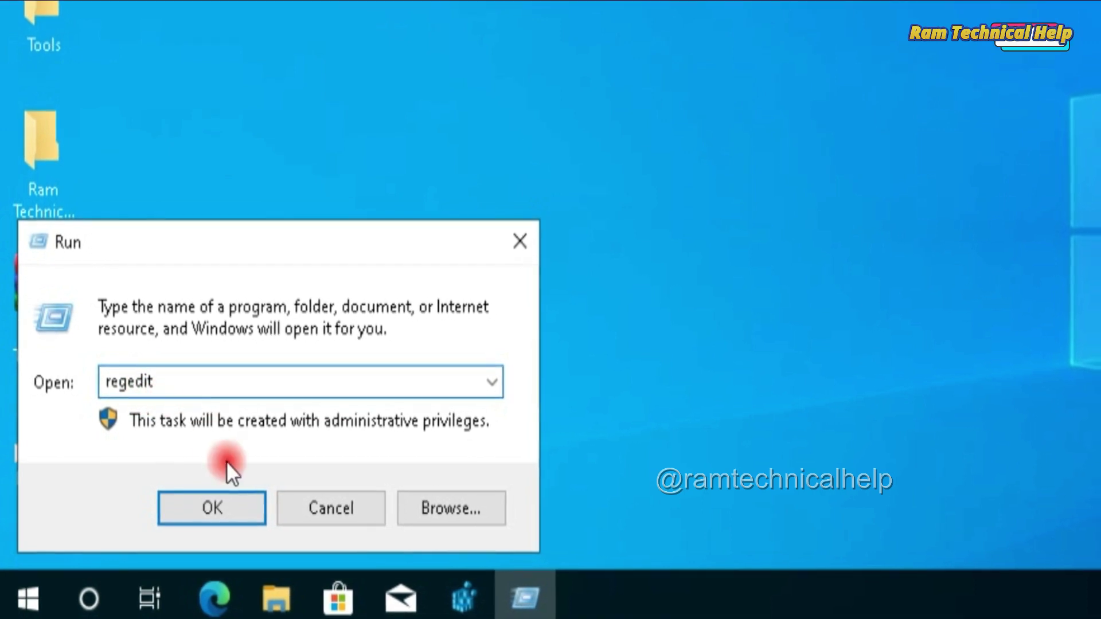
left_click(207, 507)
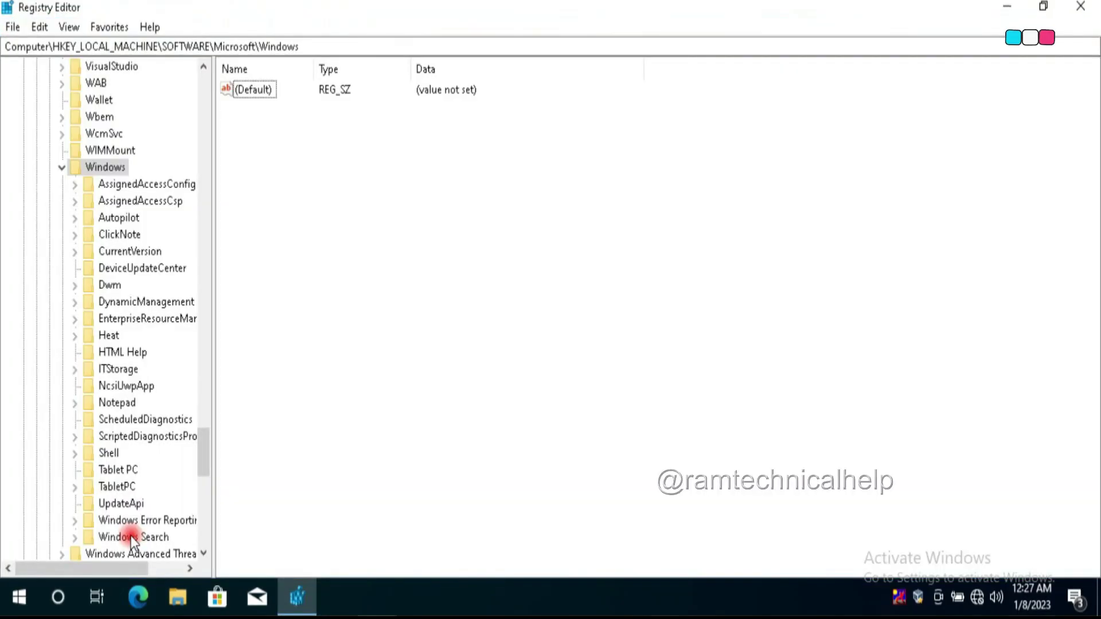
- Collapse the expanded Windows, Microsoft, SOFTWARE and HKEY_LOCAL_MACHINE branches of the registry tree
left_click(62, 168)
scroll(199, 266, "up", 15)
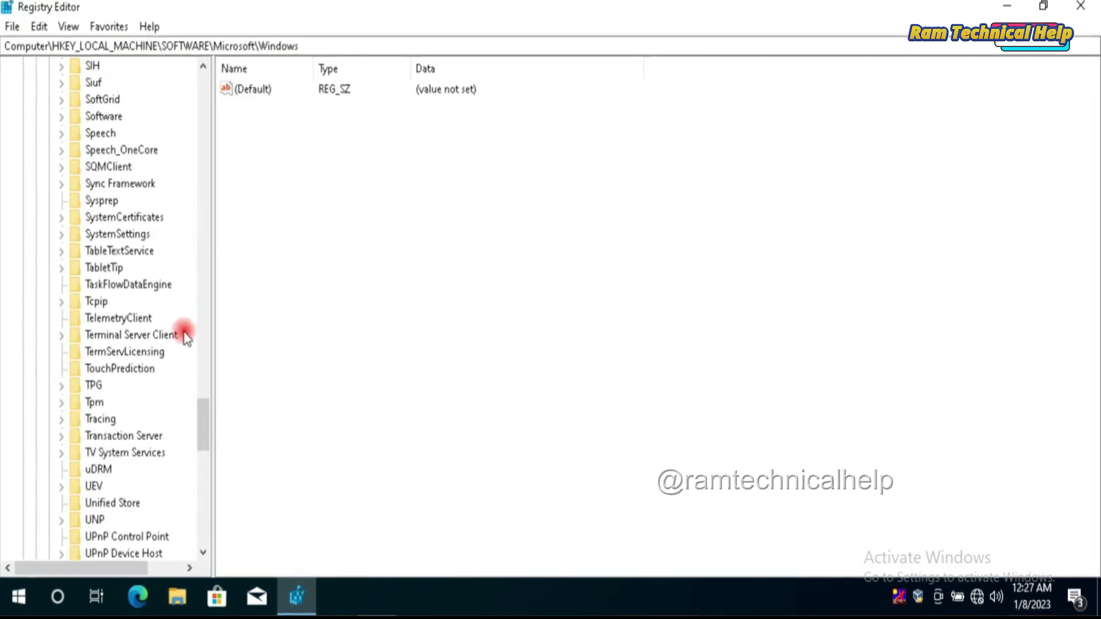
left_click_drag(197, 395, 204, 90)
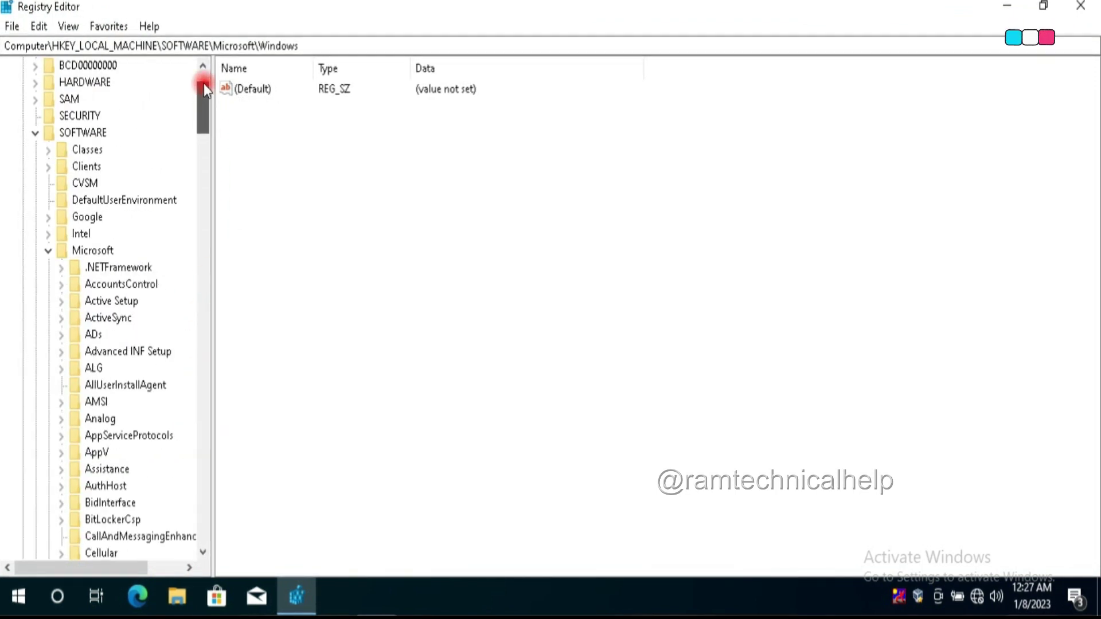
left_click(47, 318)
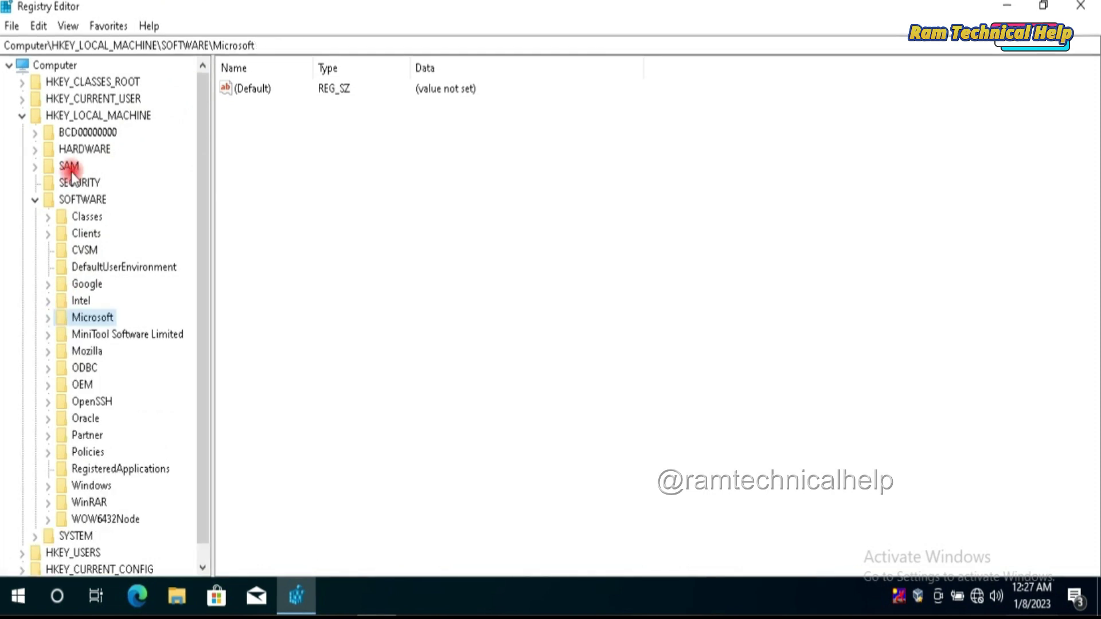
left_click(34, 199)
left_click(22, 116)
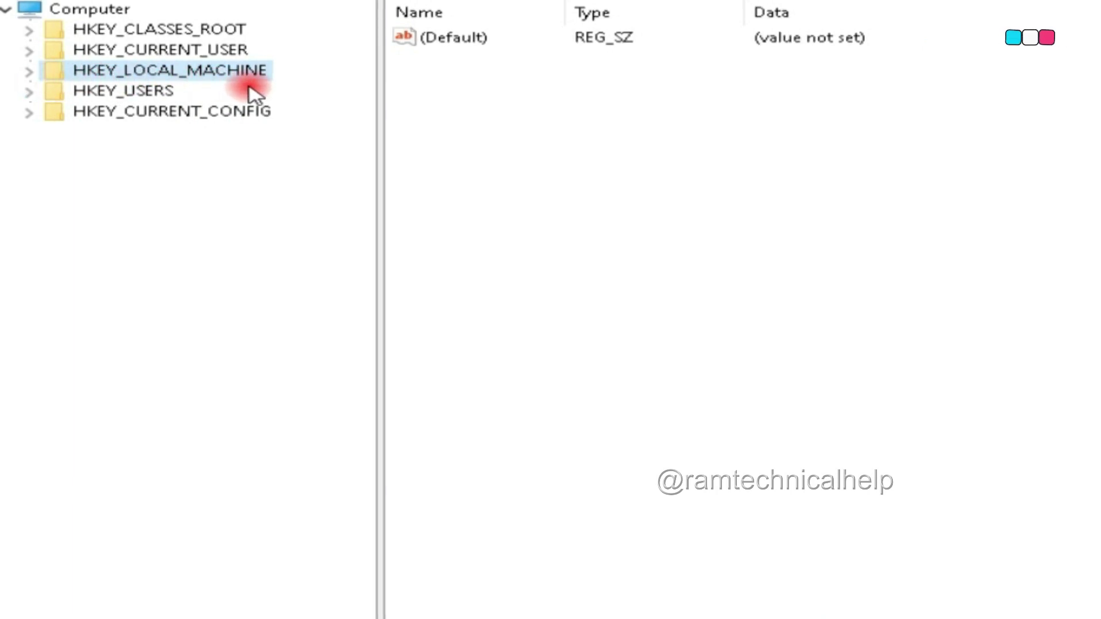
- Expand the registry tree through HKEY_LOCAL_MACHINE and SOFTWARE to the subkeys of Microsoft
left_click(27, 71)
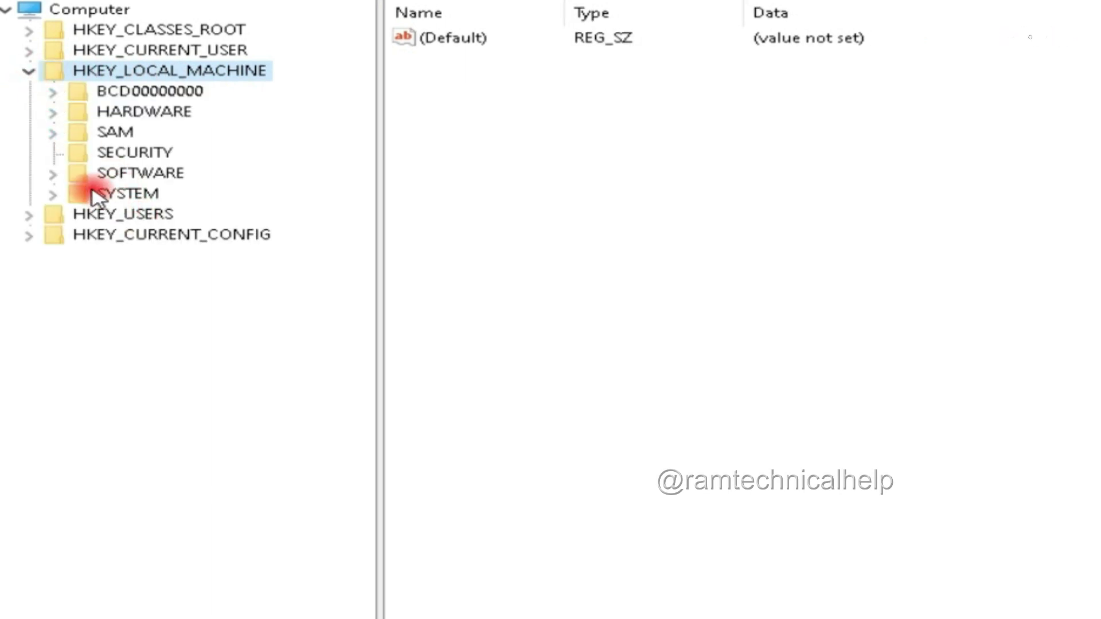
left_click(54, 175)
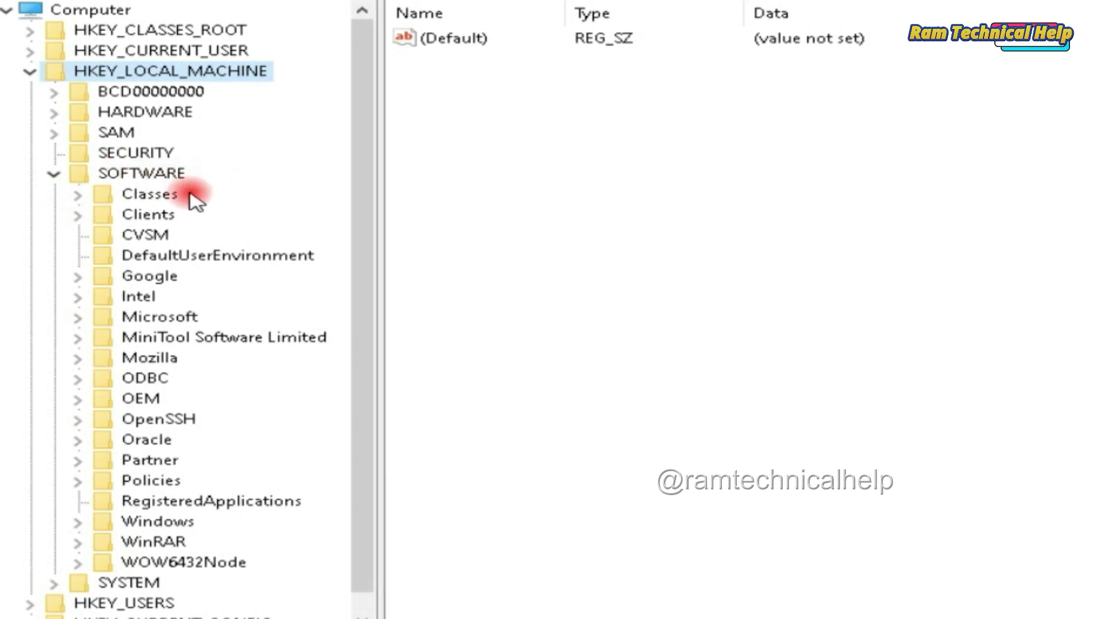
scroll(192, 376, "down", 1)
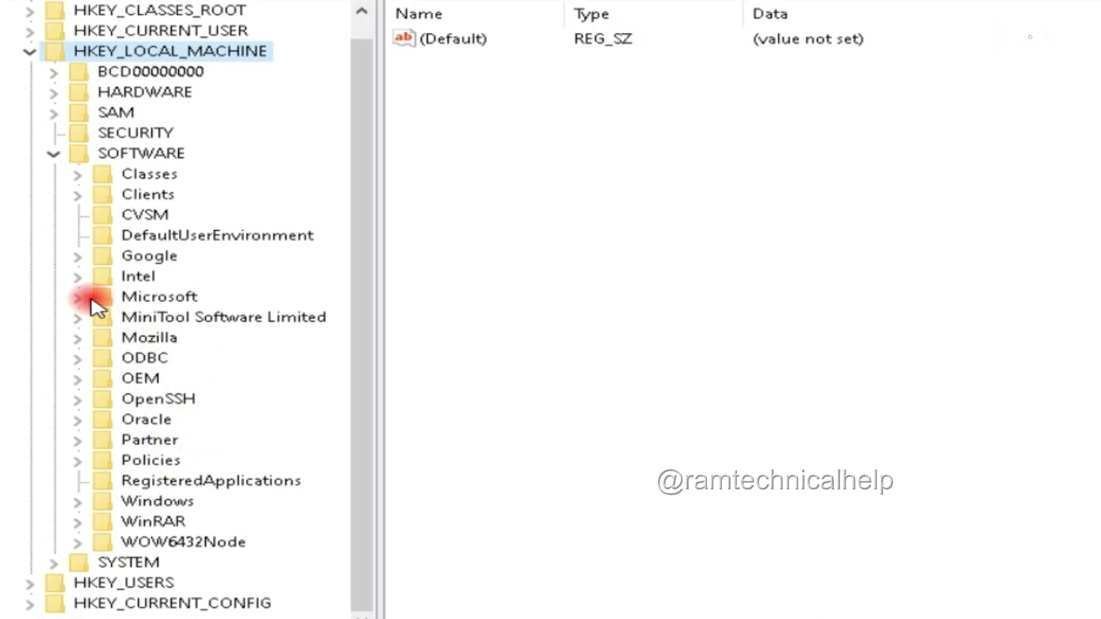
left_click(157, 299)
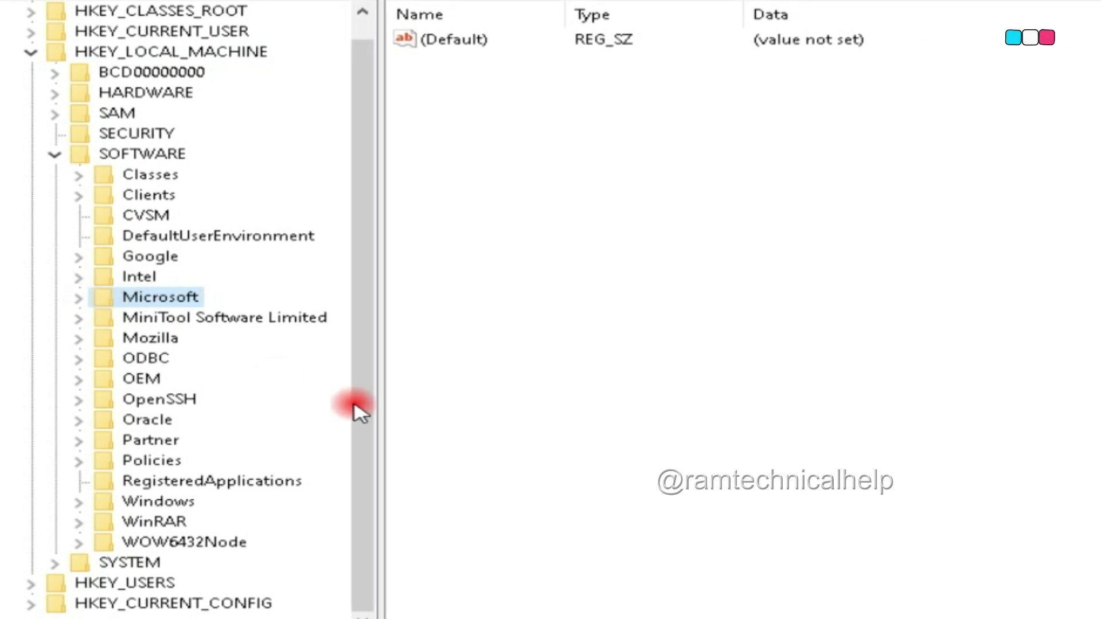
left_click(79, 300)
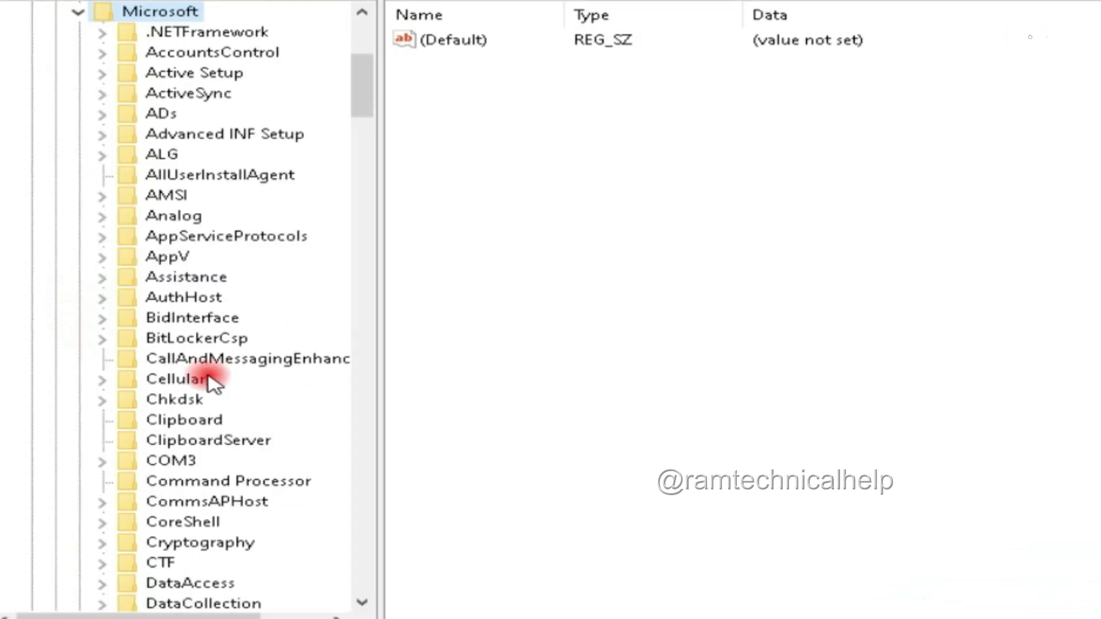
- Find the Windows key under Microsoft, expand it and select it
scroll(233, 238, "down", 8)
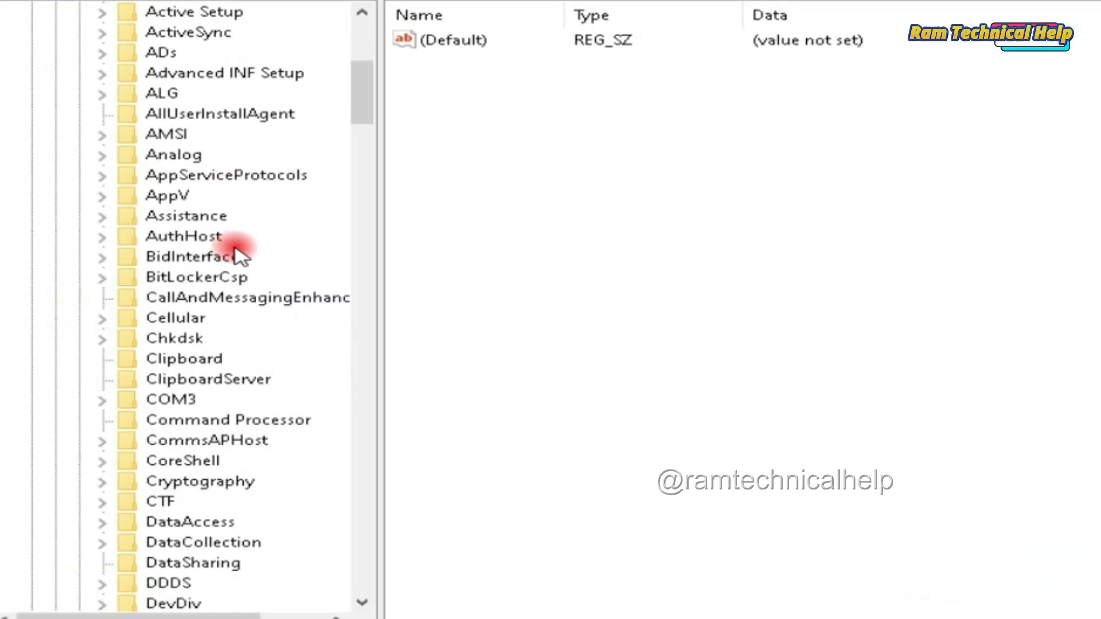
scroll(244, 402, "down", 8)
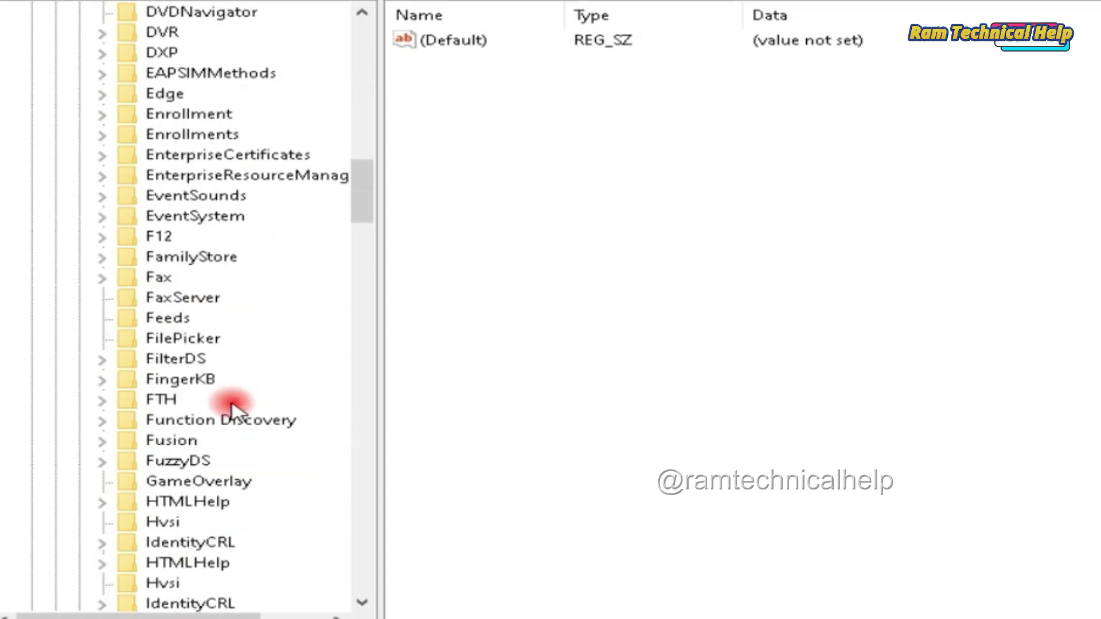
left_click(175, 485)
key("w")
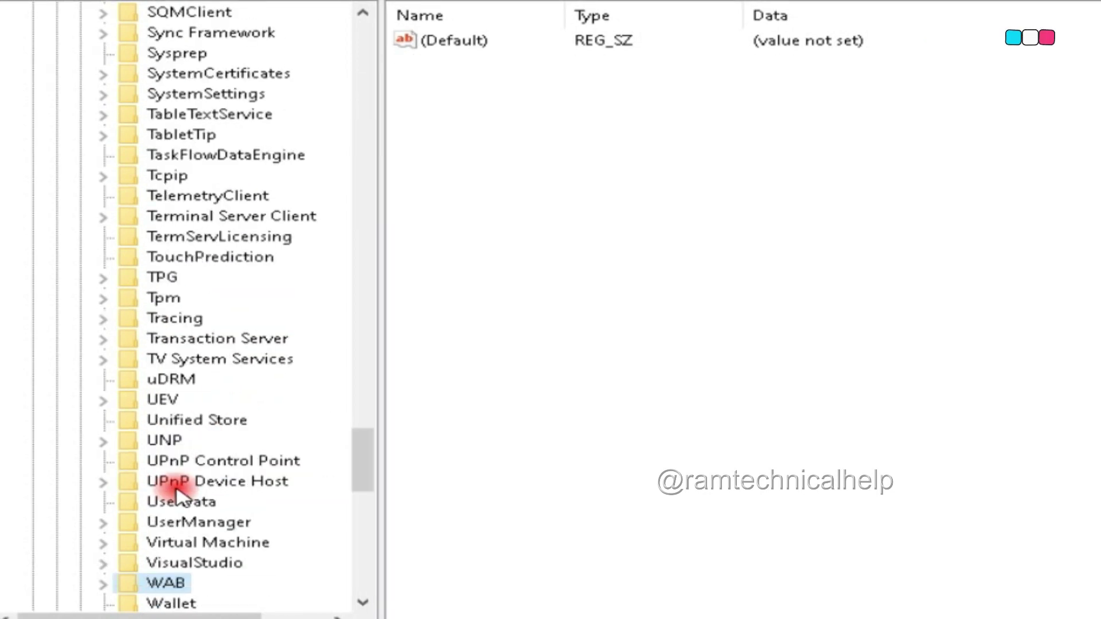
scroll(256, 474, "down", 3)
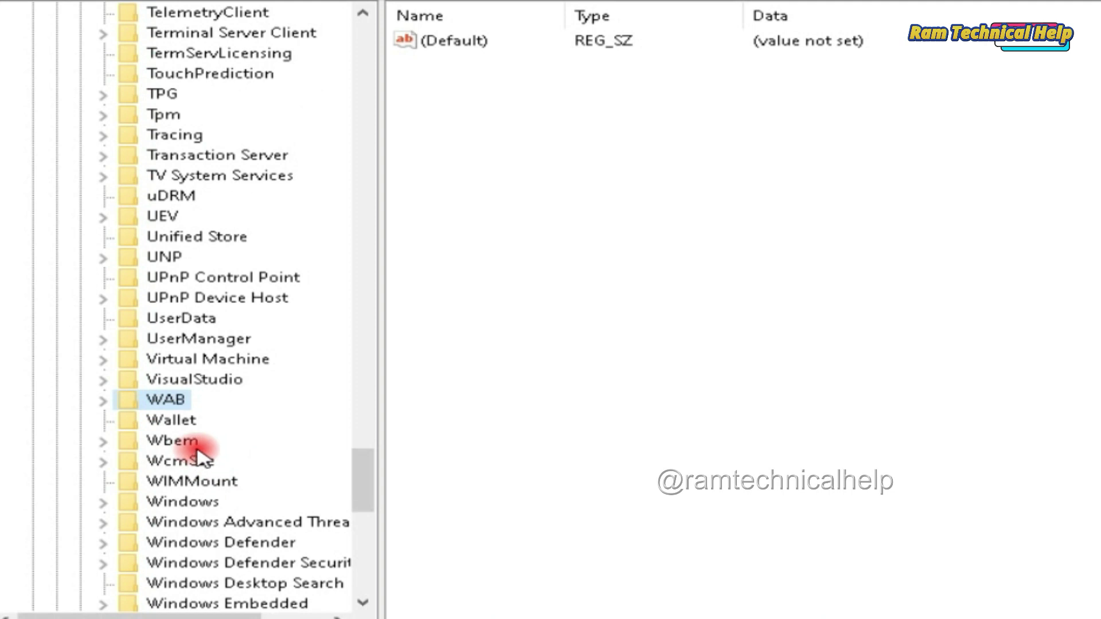
scroll(216, 454, "down", 2)
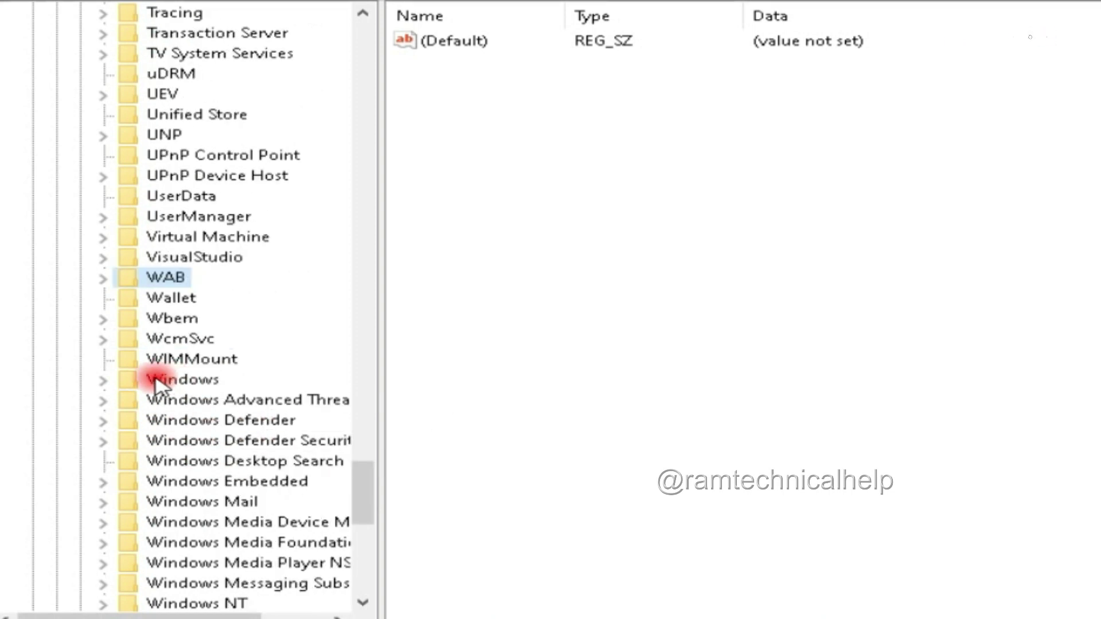
left_click(104, 379)
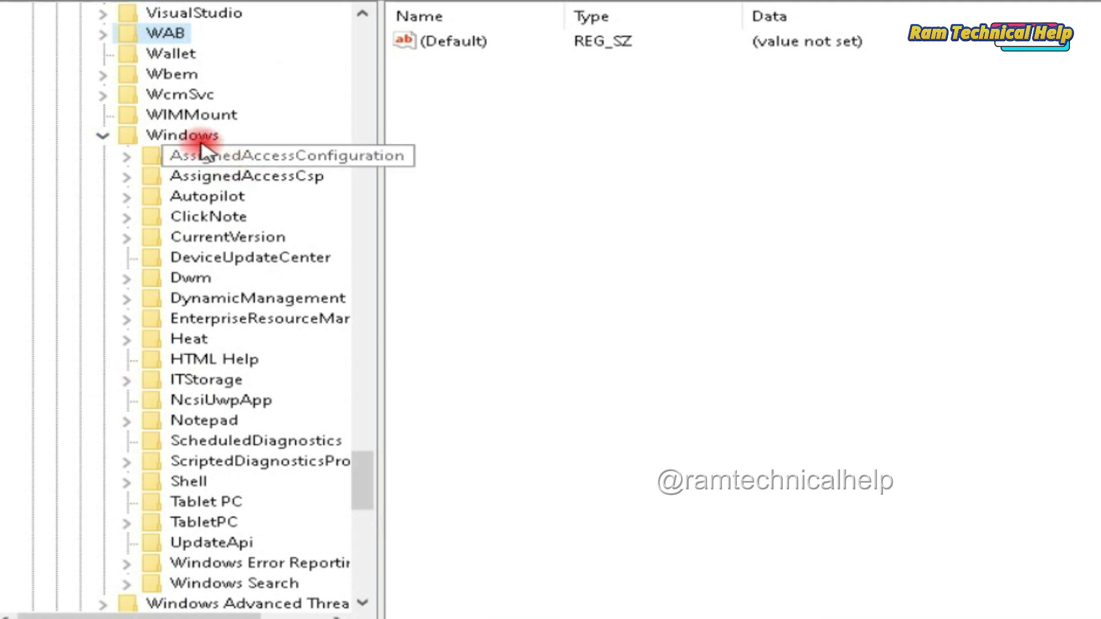
left_click(178, 140)
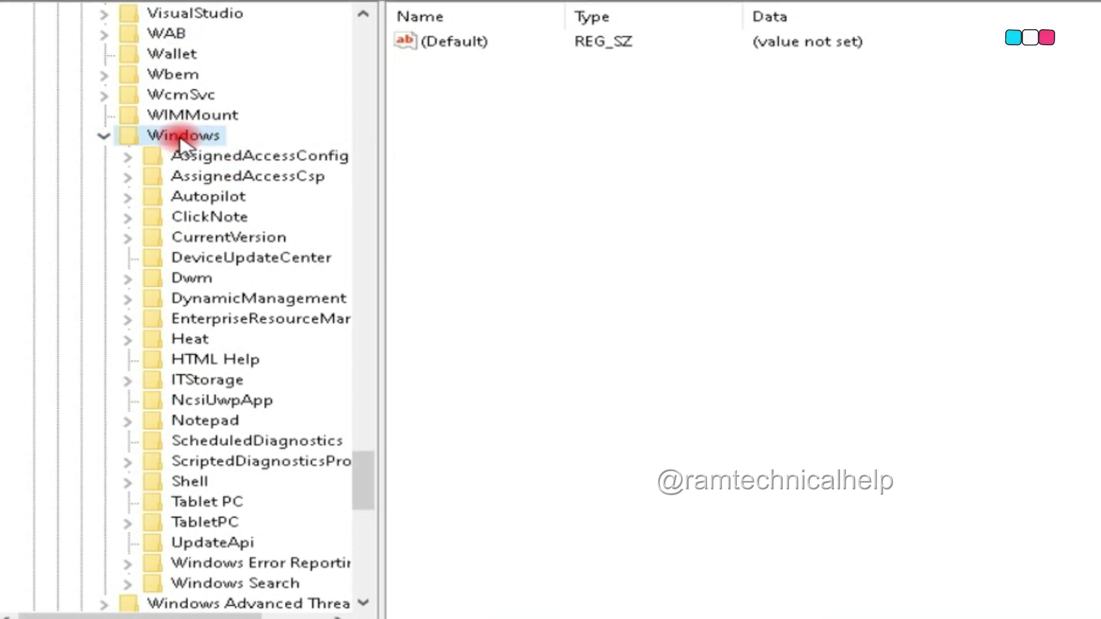
- Create a new key under the Windows key and name it Windows Update
right_click(193, 144)
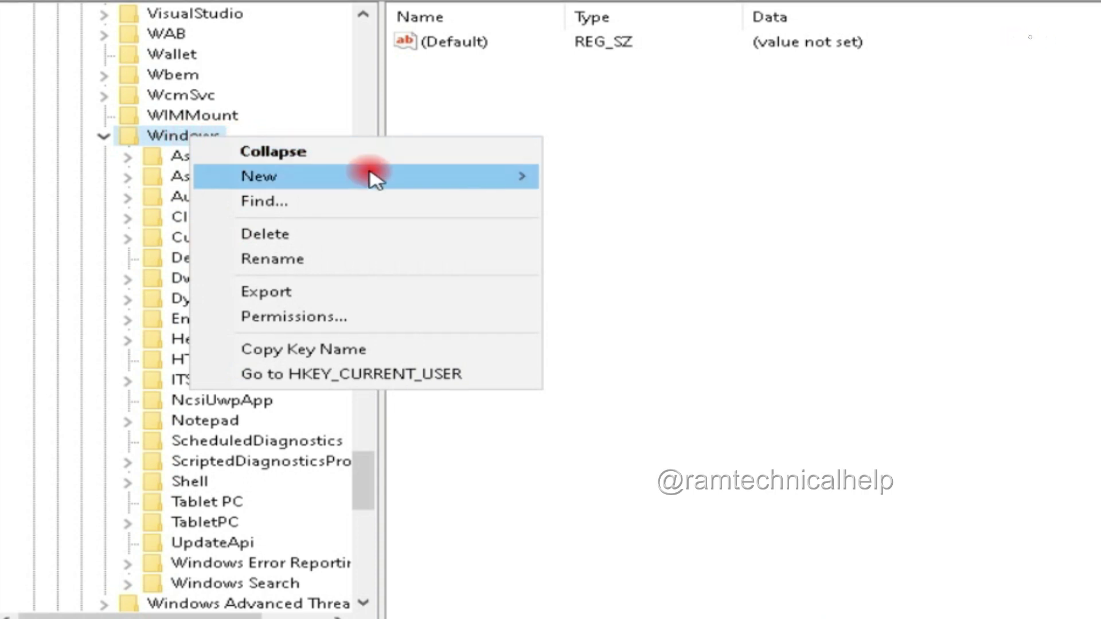
mouse_move(375, 179)
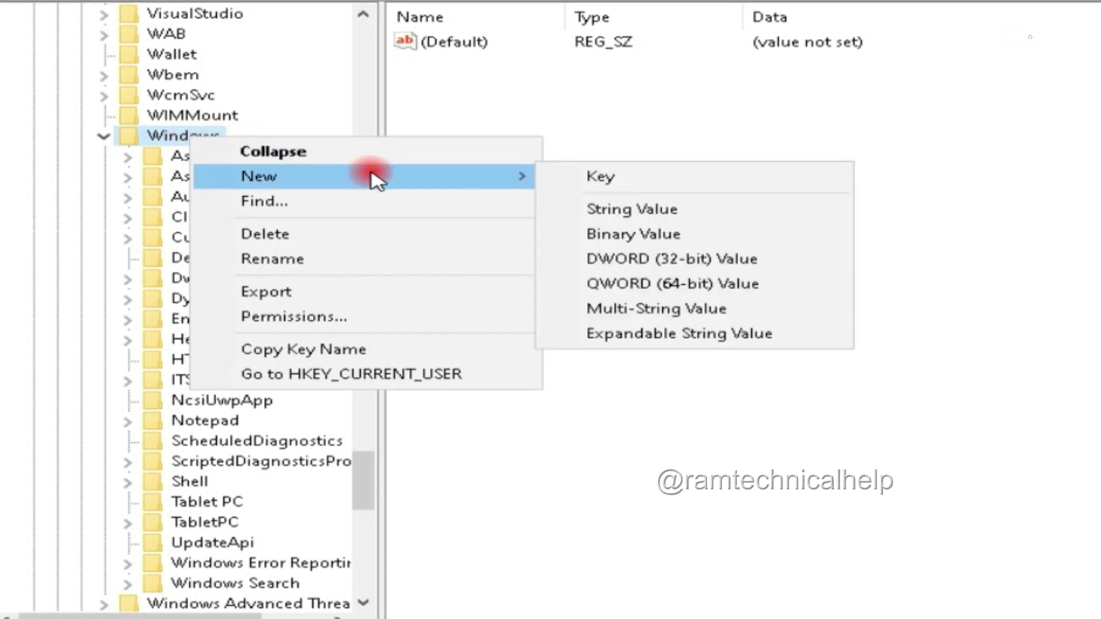
left_click(601, 177)
scroll(302, 422, "down", 3)
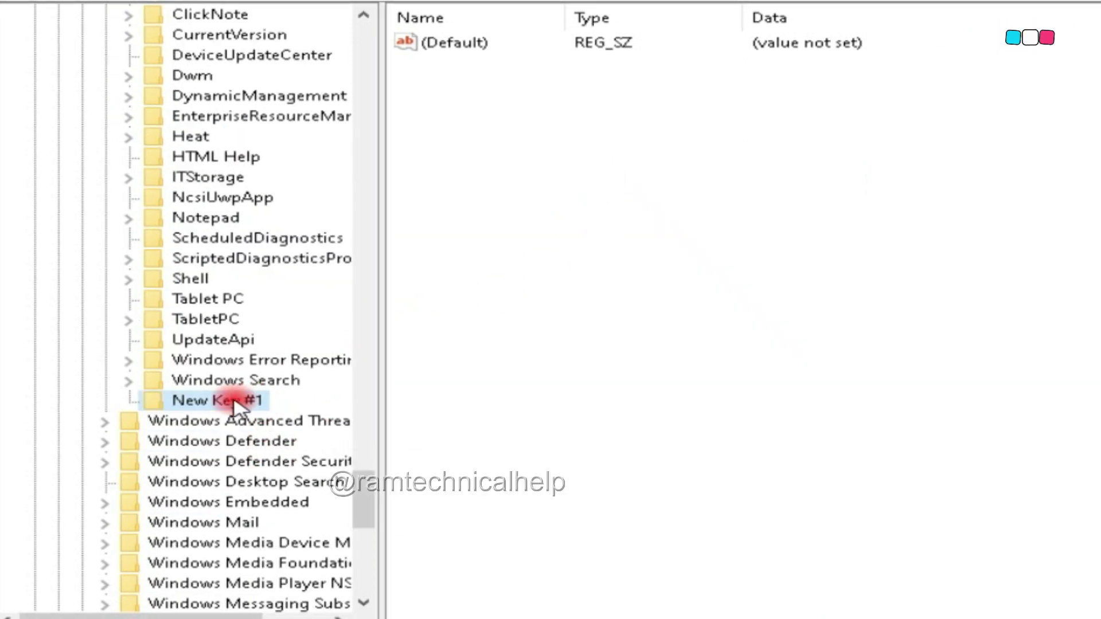
right_click(225, 405)
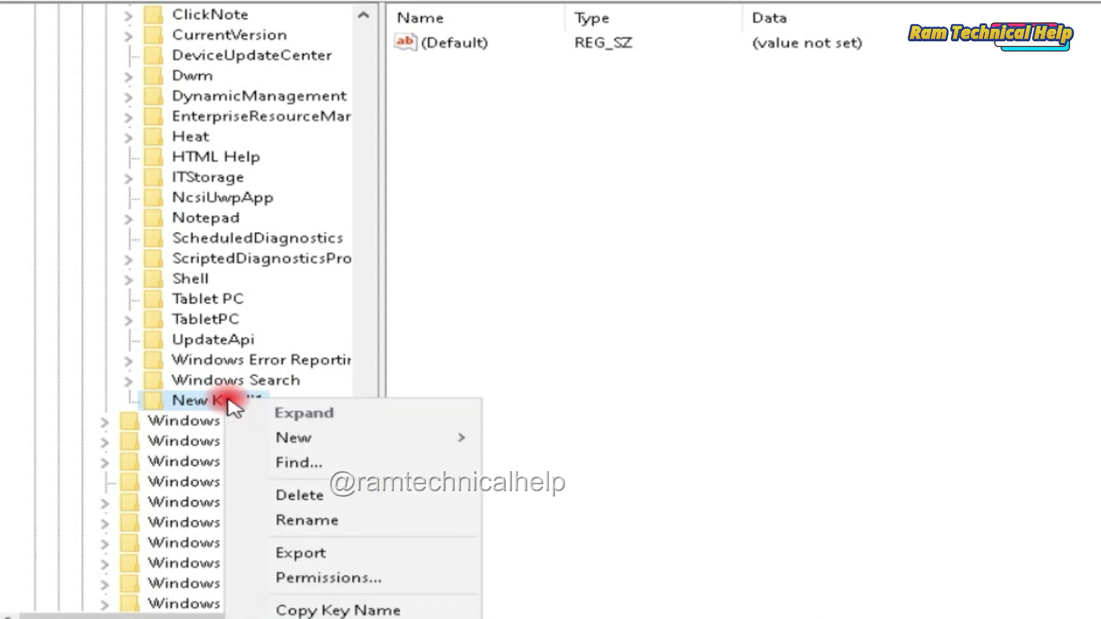
left_click(322, 523)
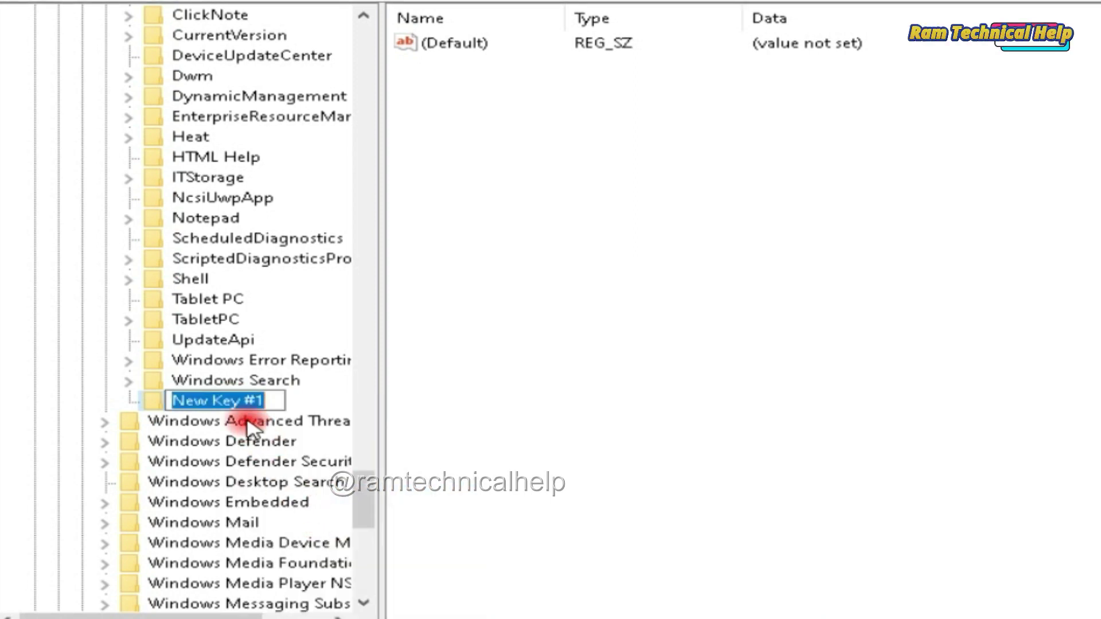
type("Windows")
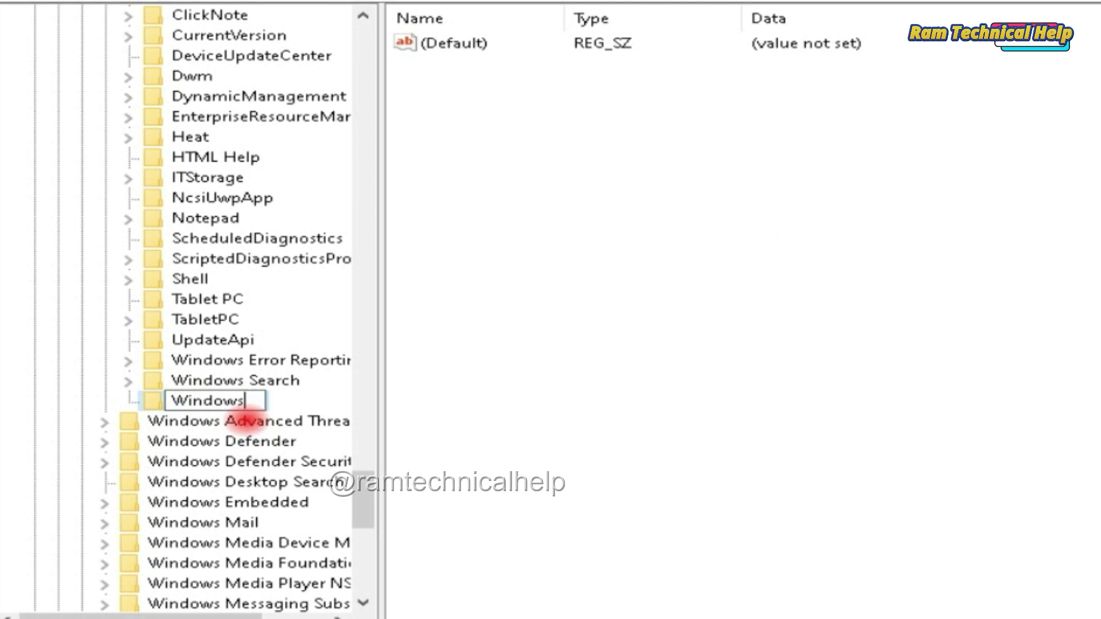
type(" Updat")
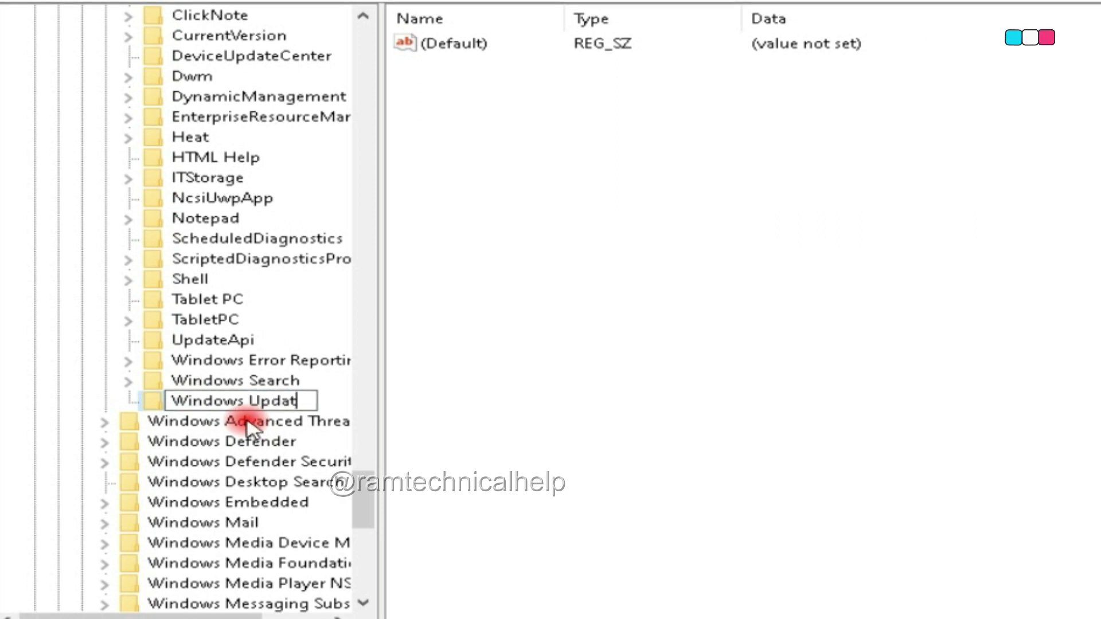
type("e")
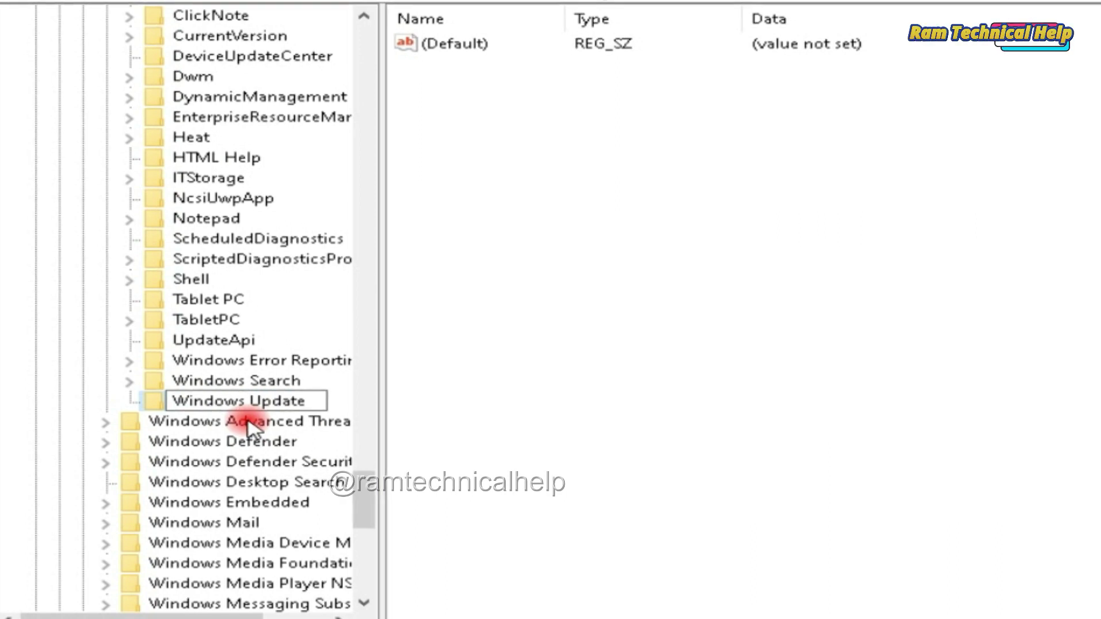
left_click(404, 421)
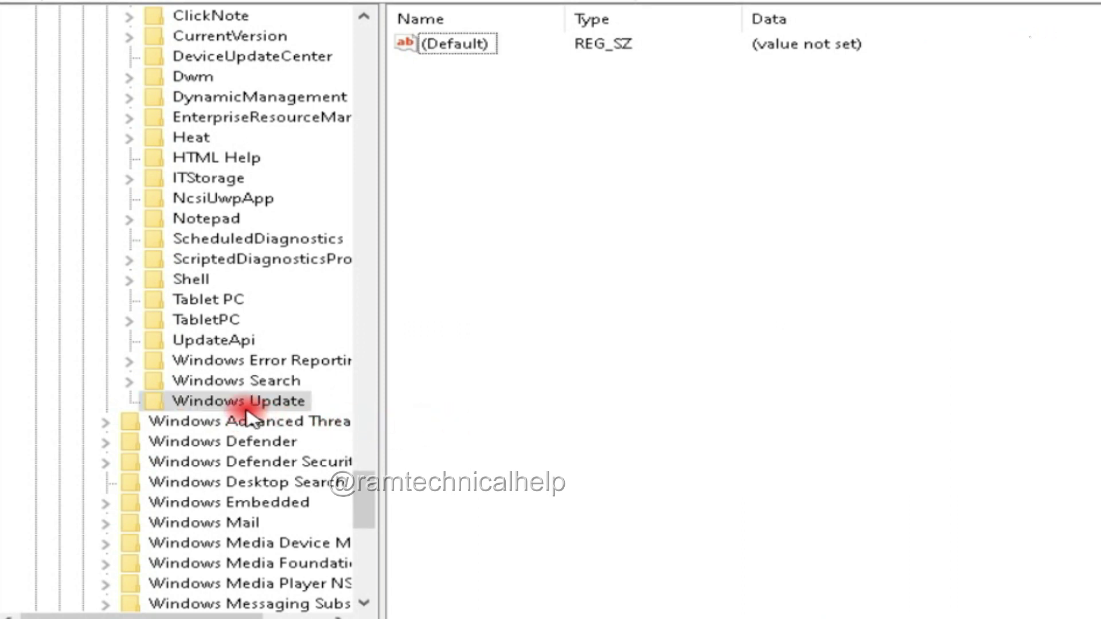
- Create a subkey named AU inside the Windows Update key
right_click(189, 402)
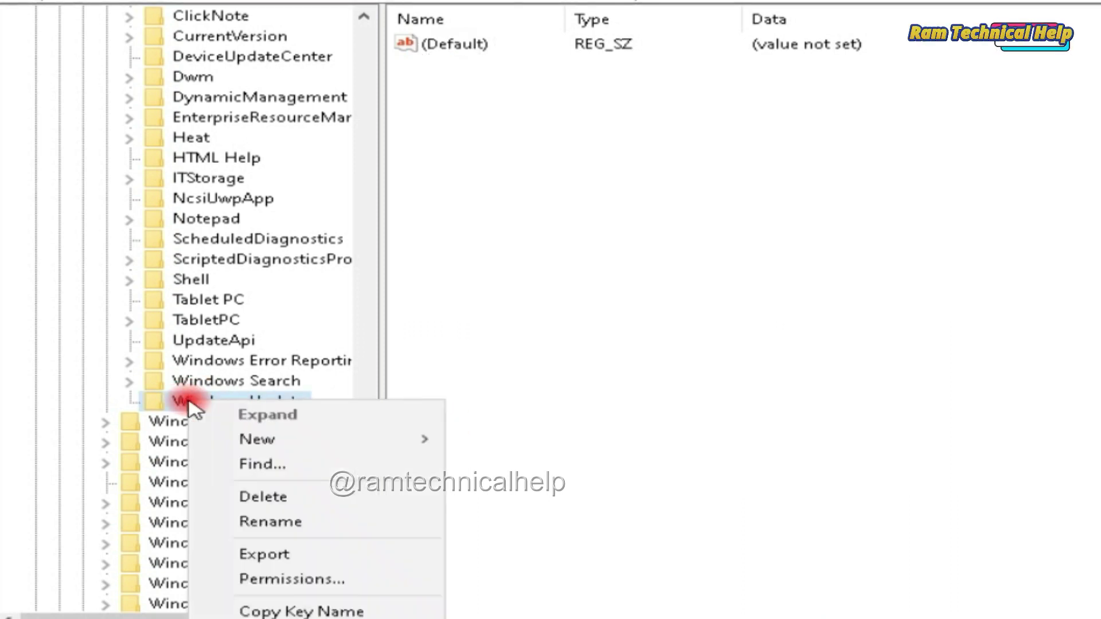
mouse_move(382, 446)
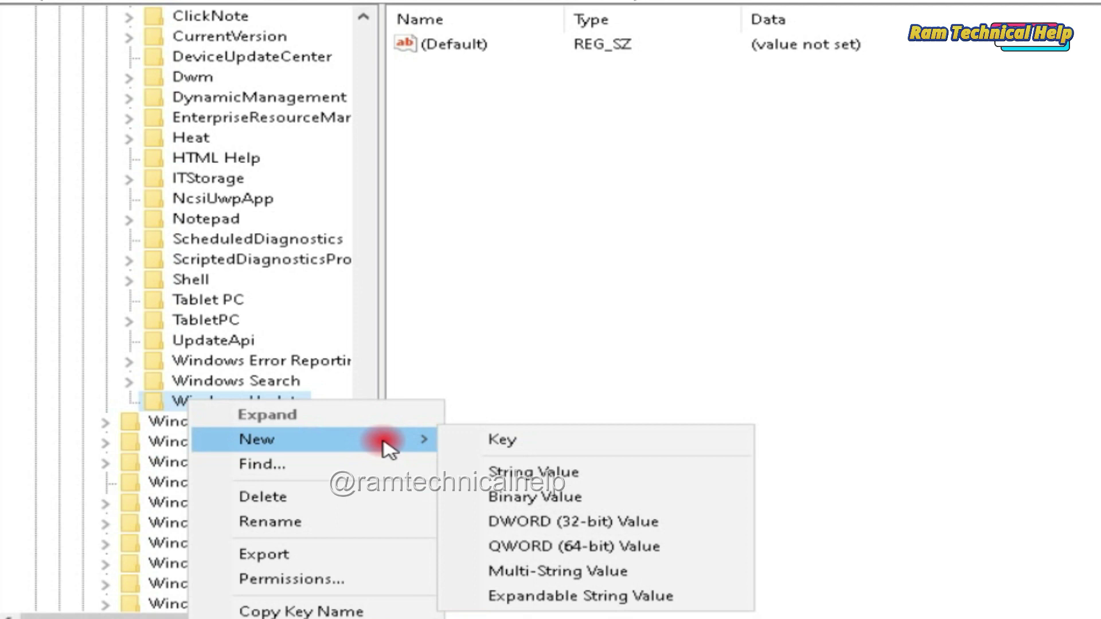
left_click(514, 442)
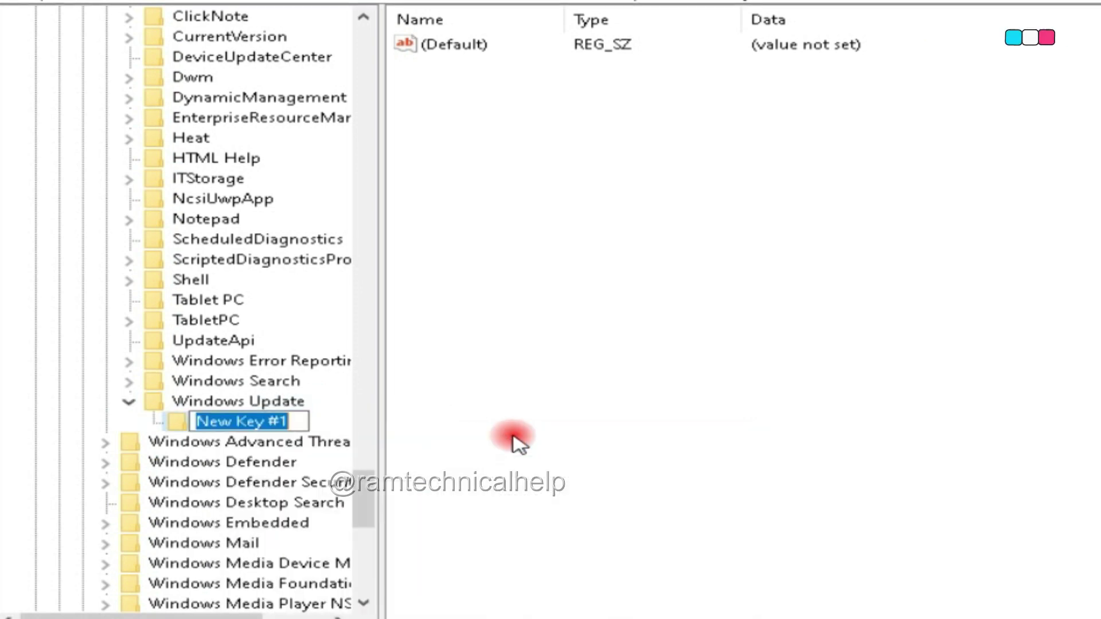
type("AU")
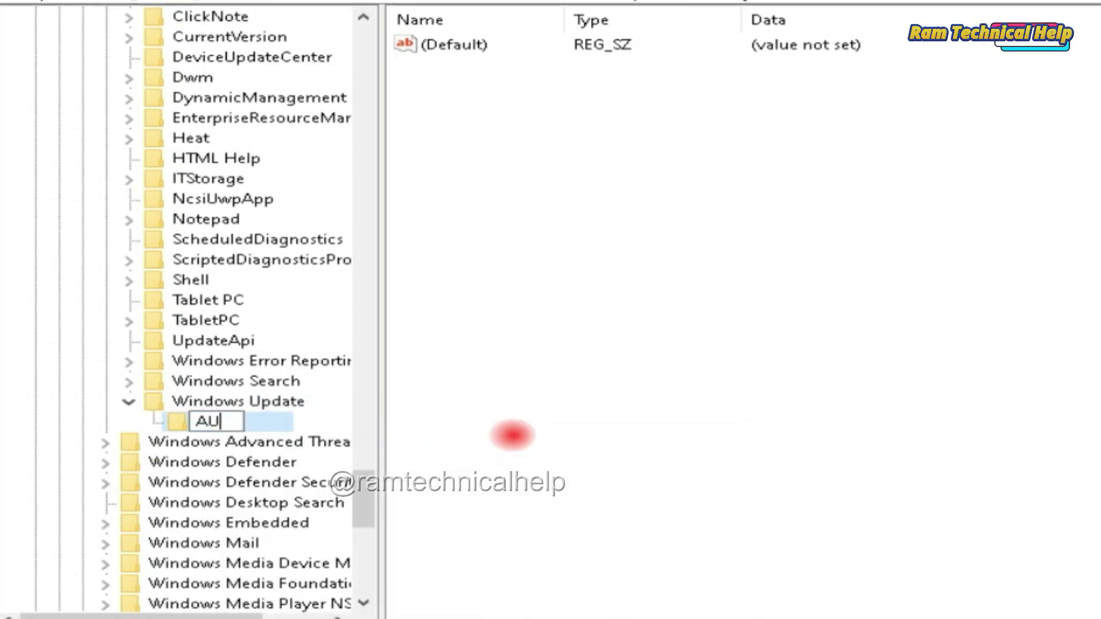
left_click(507, 438)
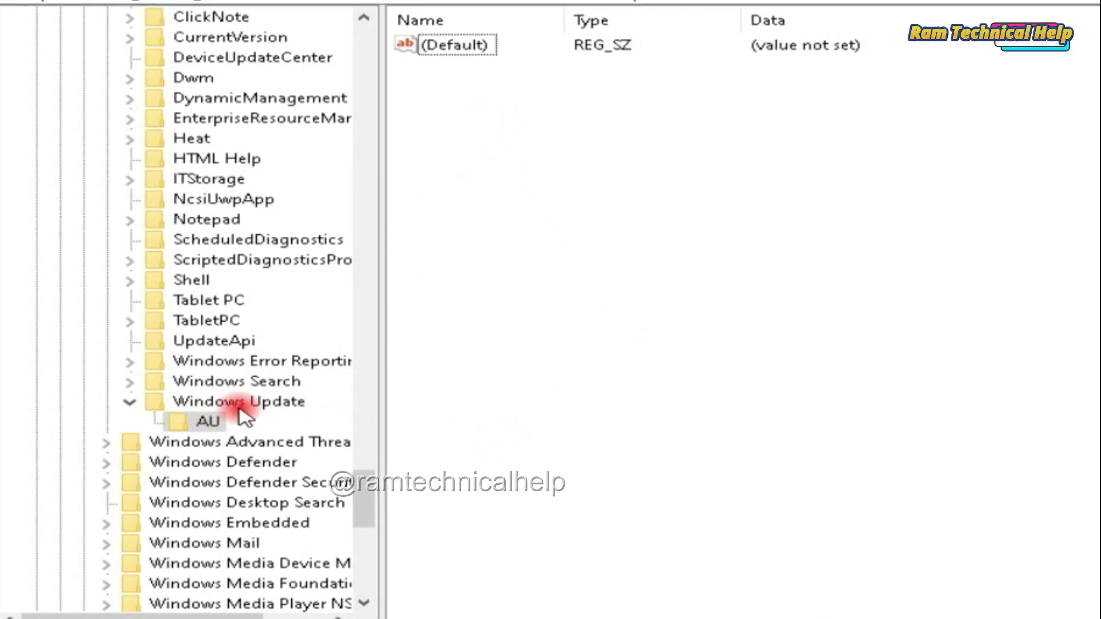
- Create a DWORD (32-bit) value named NoAutoRebootWithLoggedOnUsers in the AU key and widen the Name column to fit it
right_click(582, 173)
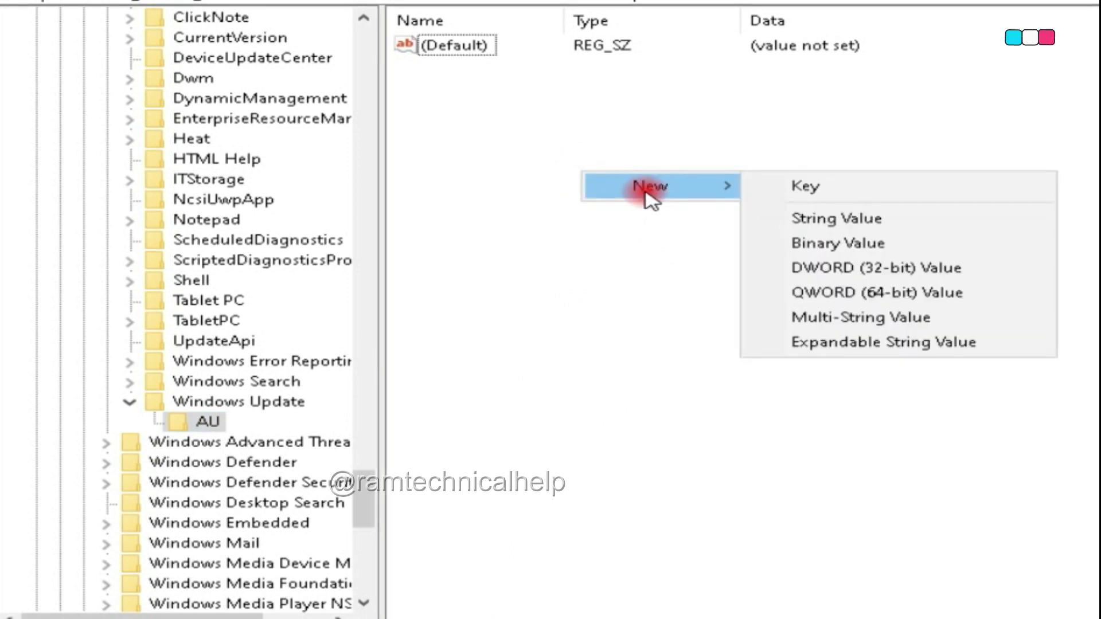
left_click(649, 198)
right_click(640, 209)
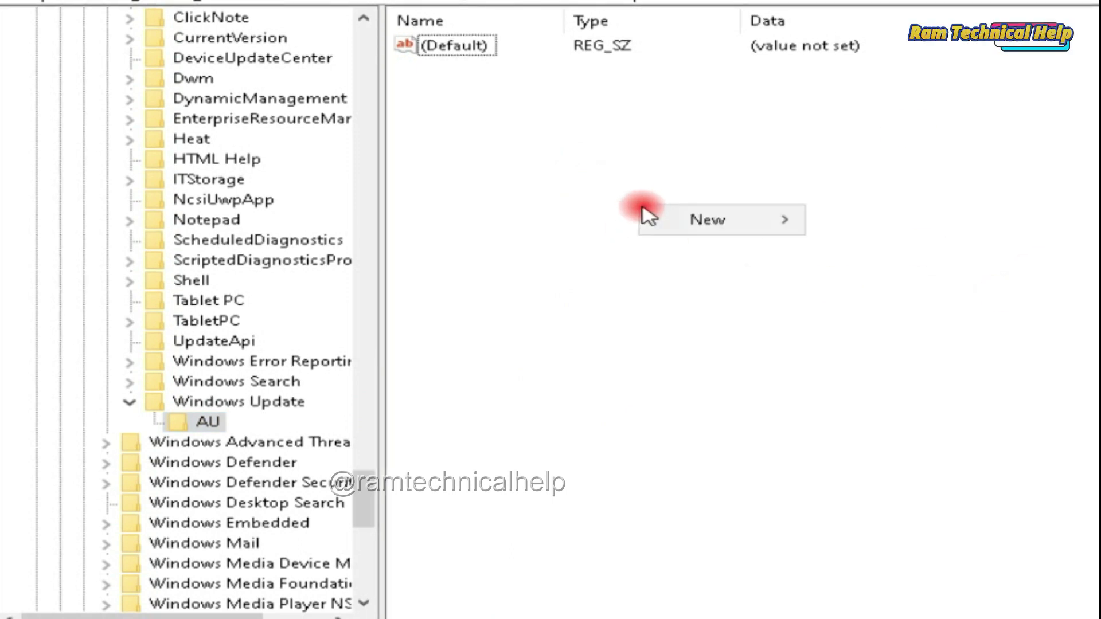
mouse_move(701, 227)
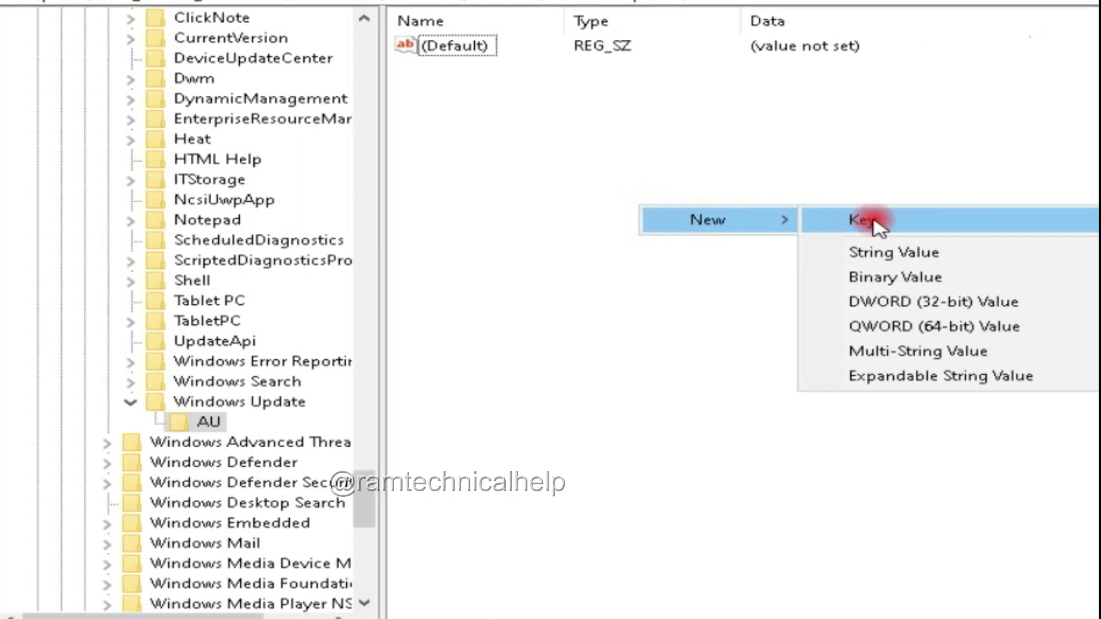
left_click(997, 313)
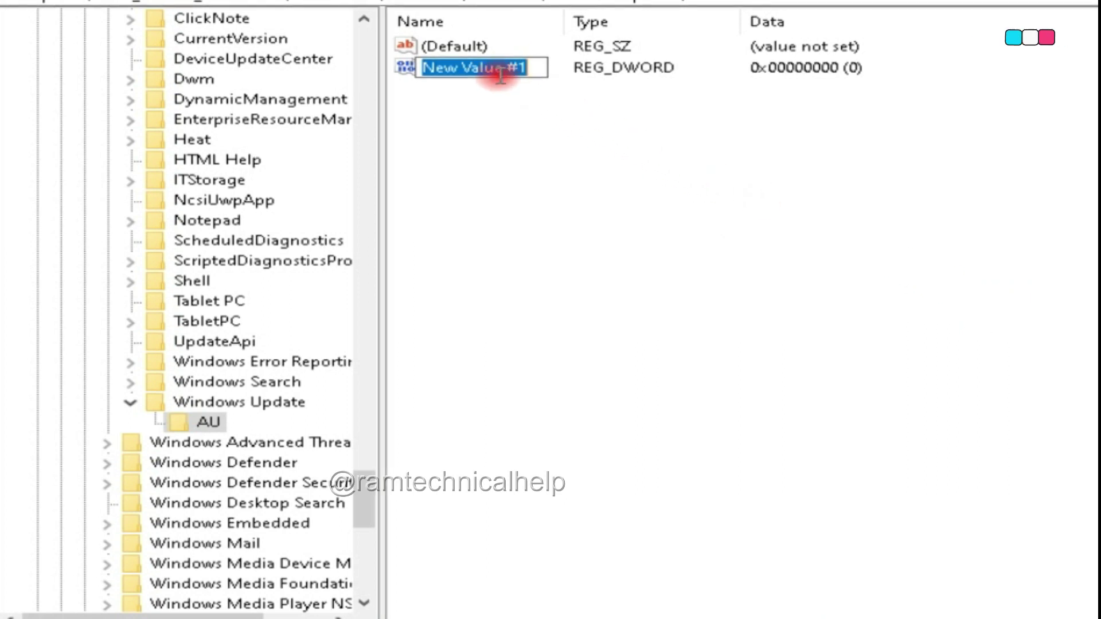
type("NoAutoRebootWithLoggedOnUsers")
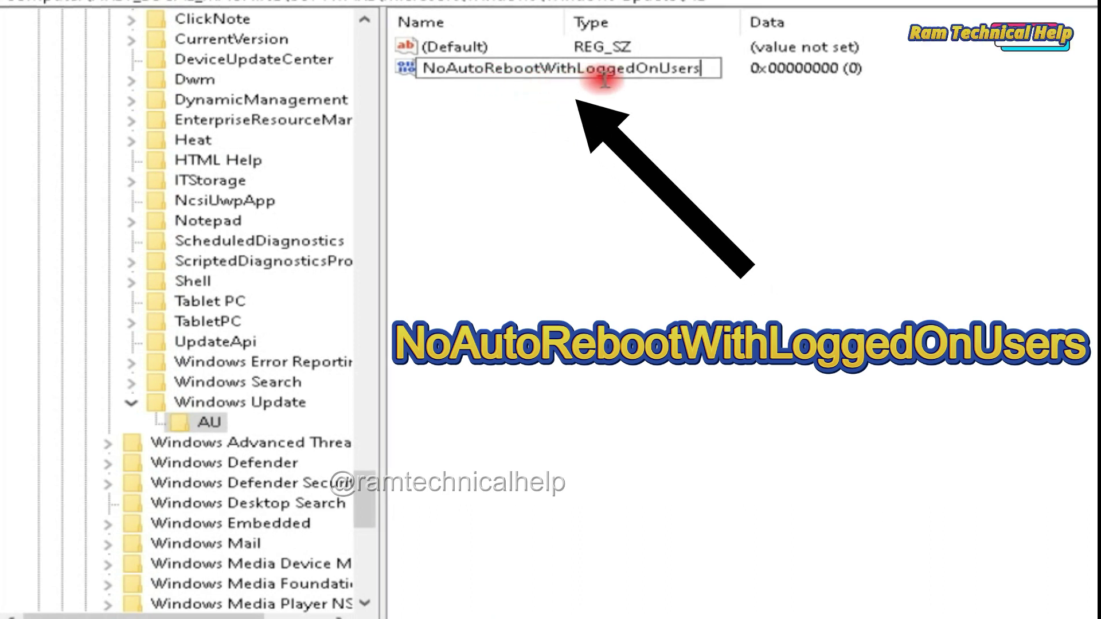
left_click(731, 103)
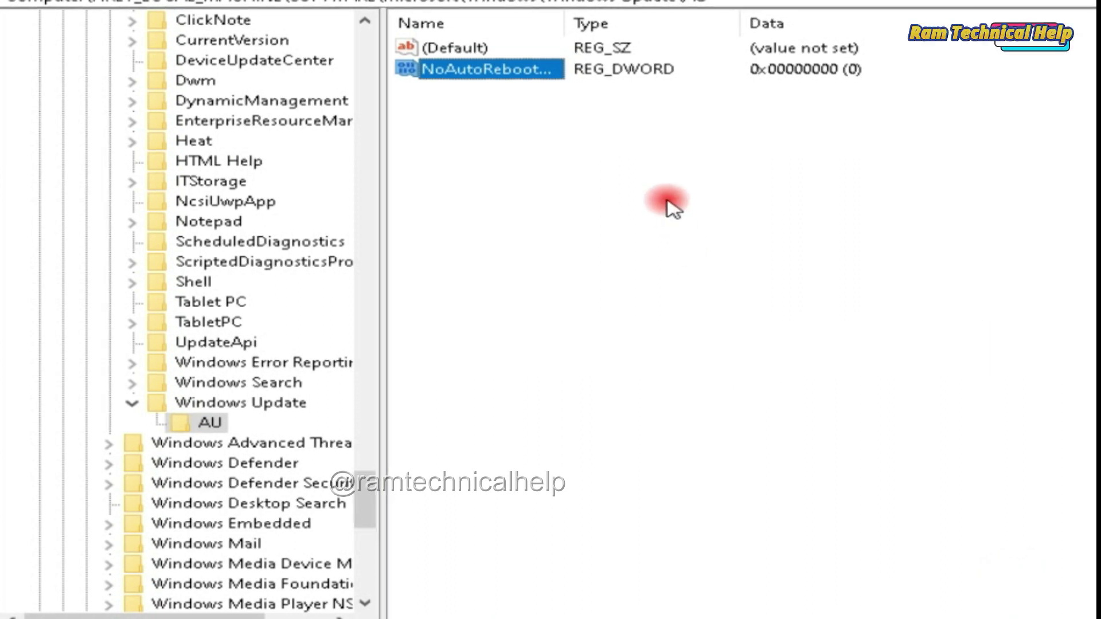
left_click_drag(560, 21, 740, 25)
left_click(677, 118)
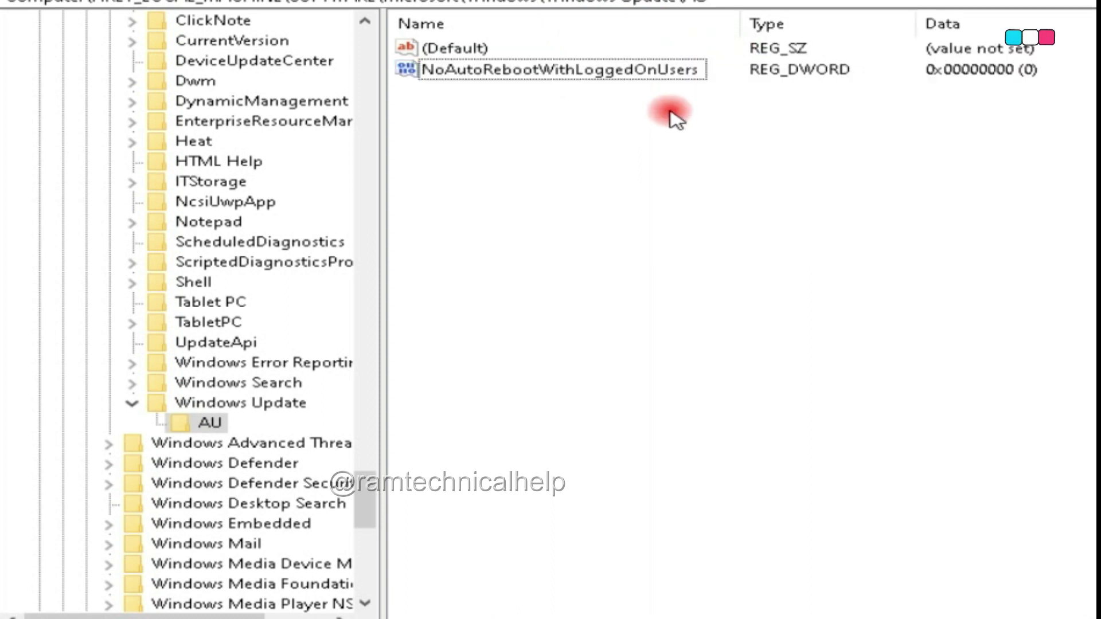
- Set the value data of NoAutoRebootWithLoggedOnUsers to 1 and close the Registry Editor
double_click(536, 70)
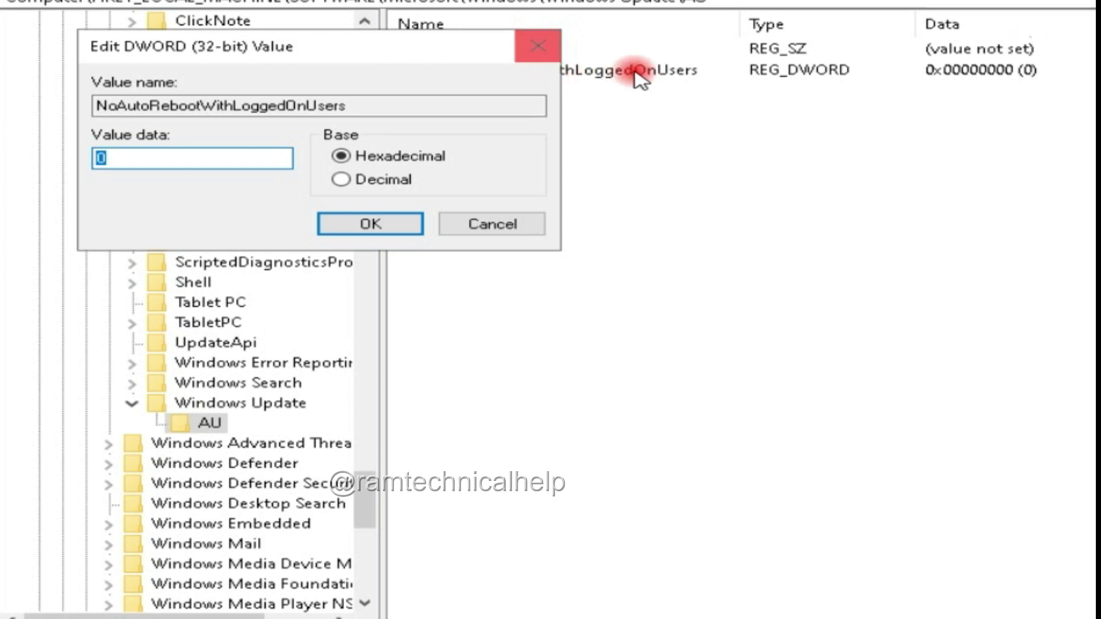
left_click(542, 45)
right_click(534, 69)
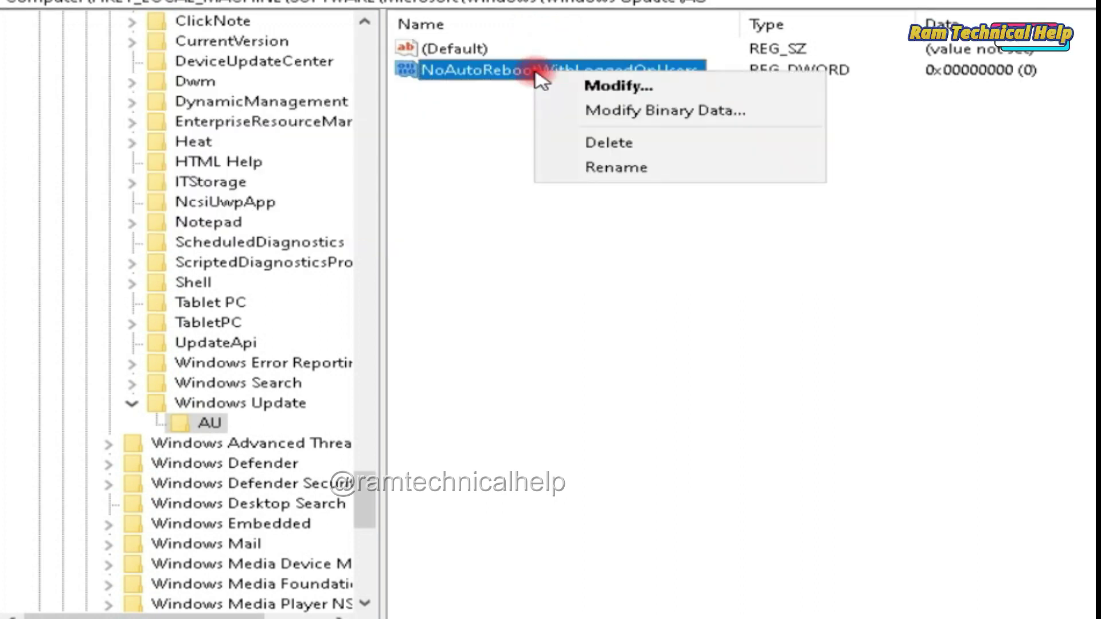
left_click(569, 86)
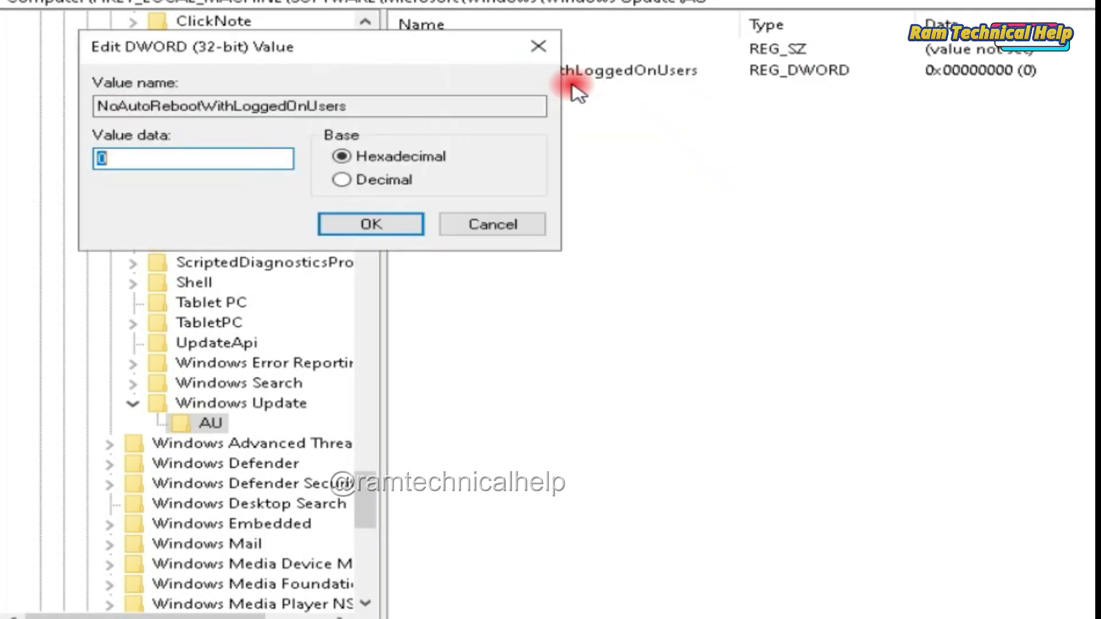
left_click_drag(338, 57, 625, 81)
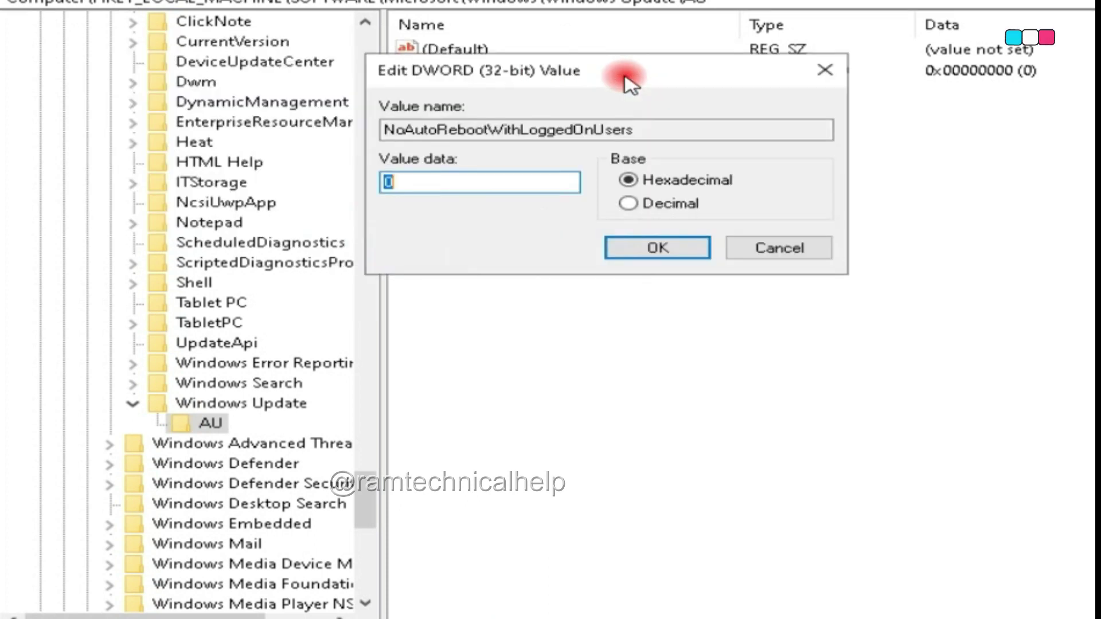
left_click(414, 182)
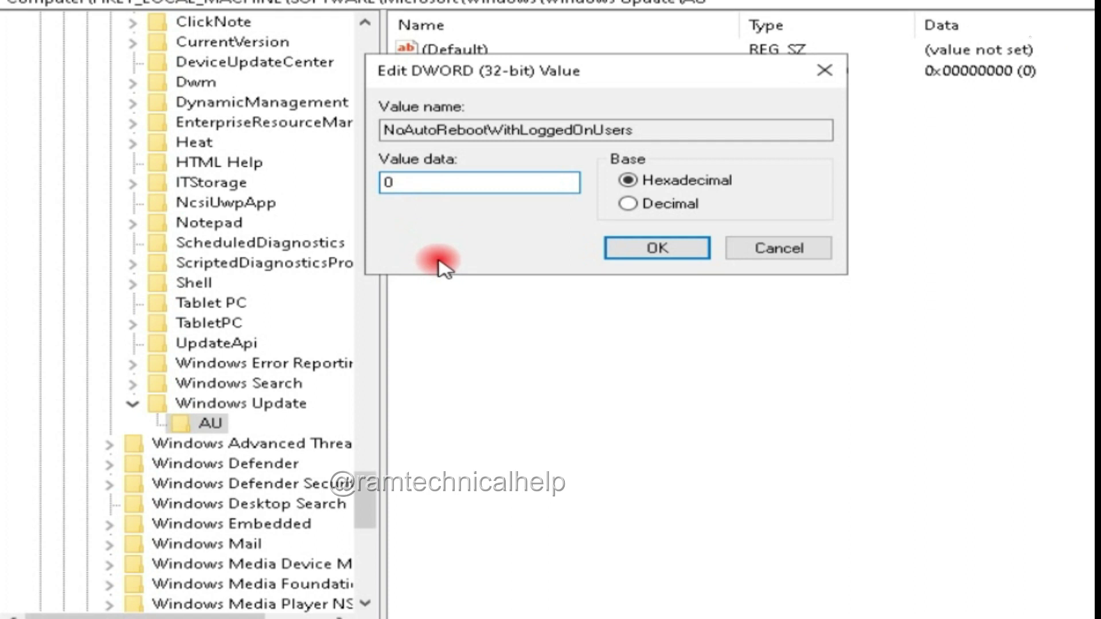
key("BackSpace")
type("1")
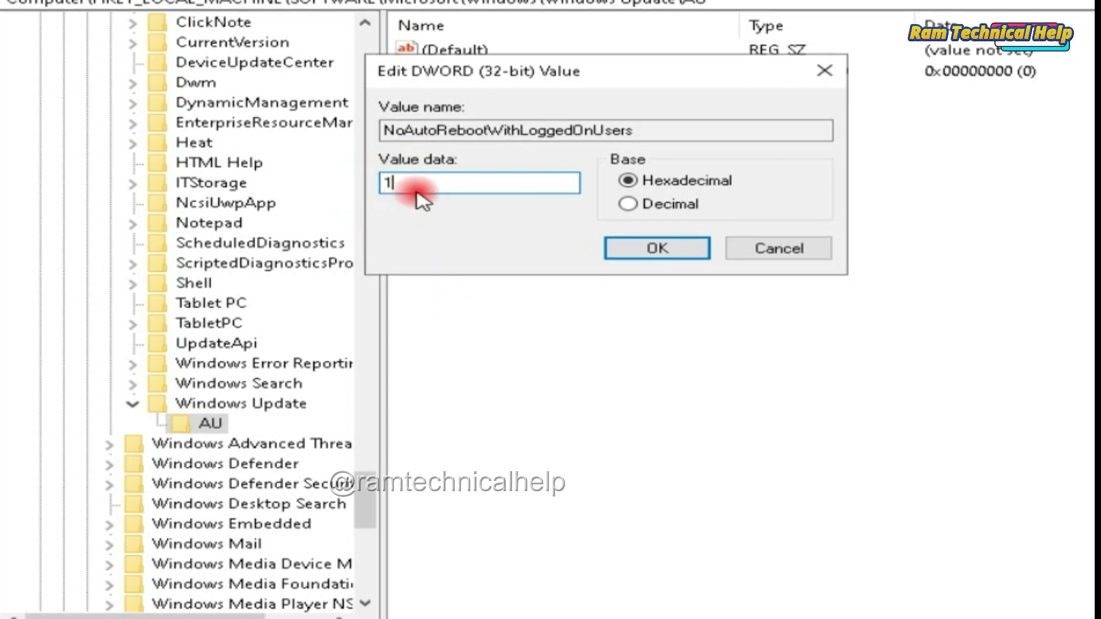
left_click(658, 252)
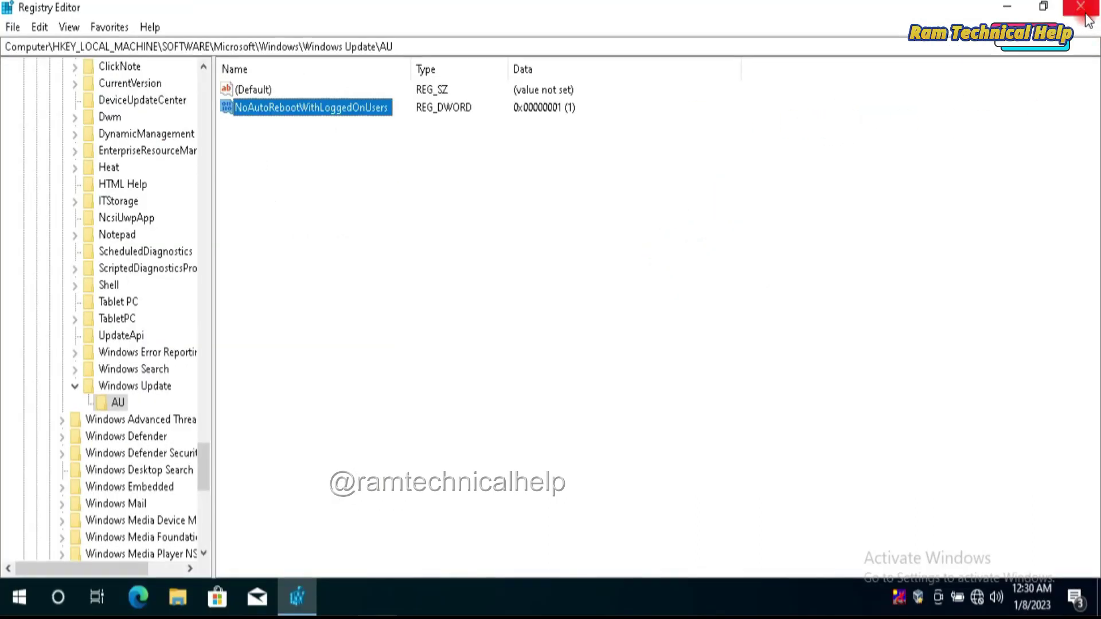
left_click(1082, 8)
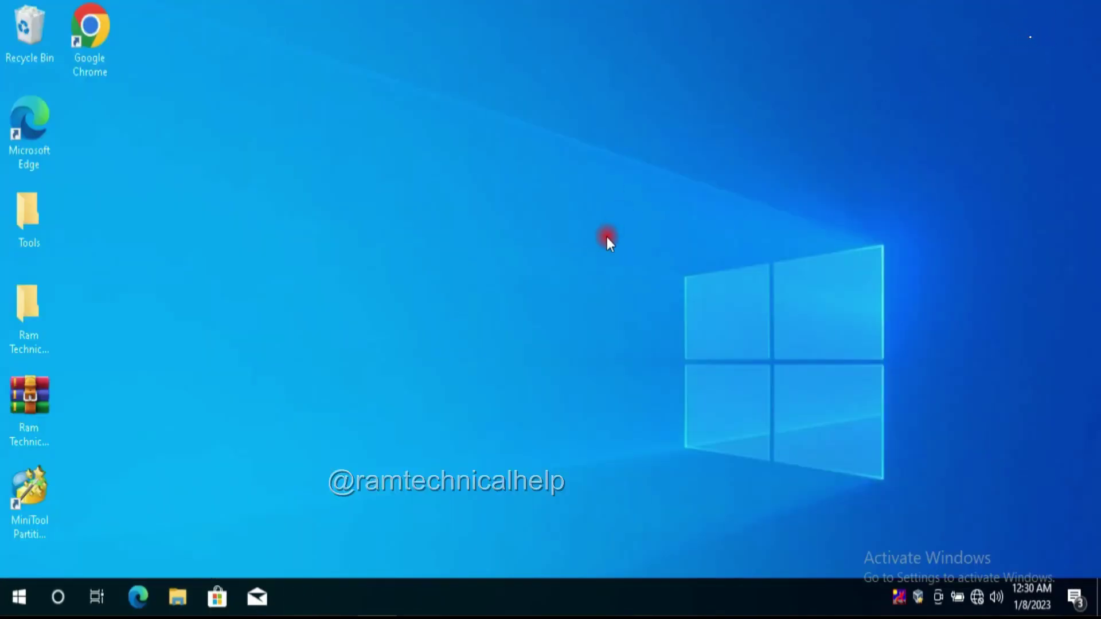
right_click(350, 150)
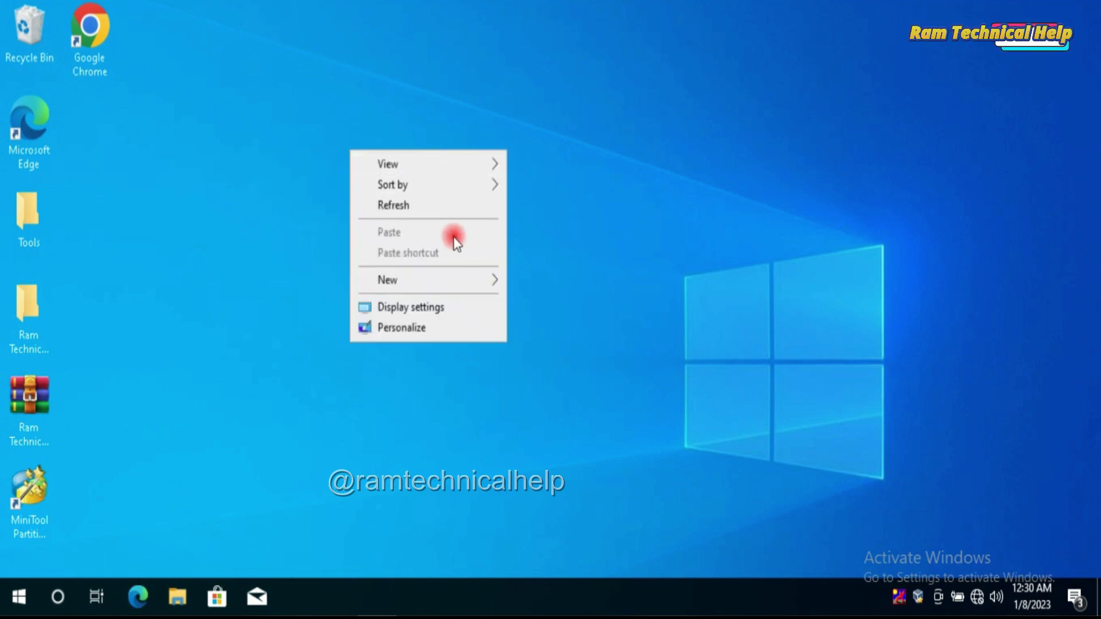
left_click(607, 271)
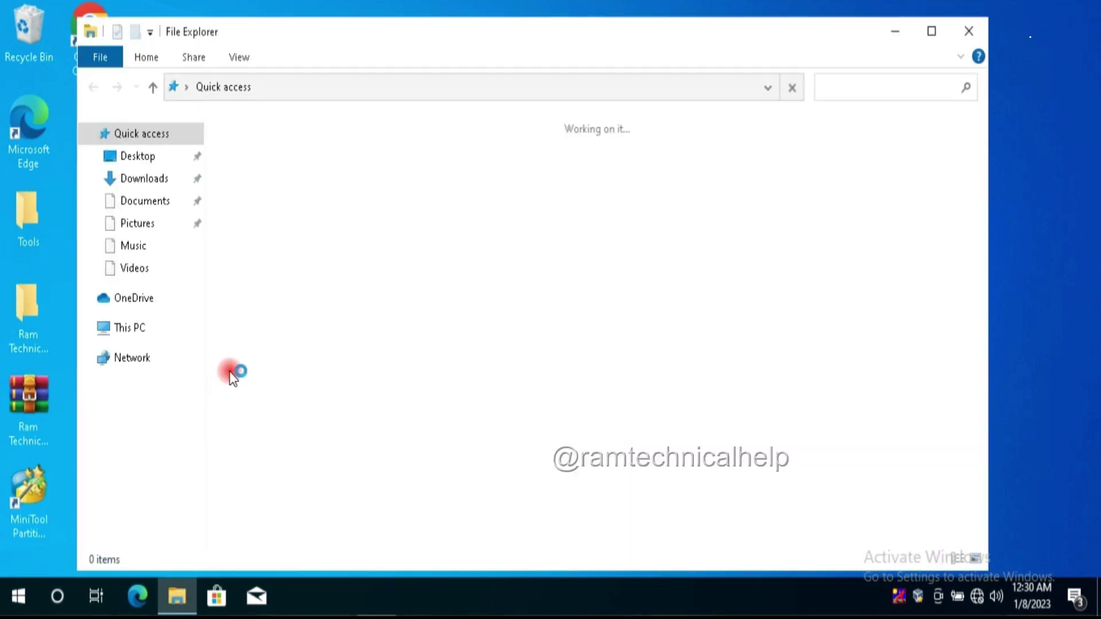
- Open the properties of This PC from File Explorer and go to the advanced system settings
right_click(123, 328)
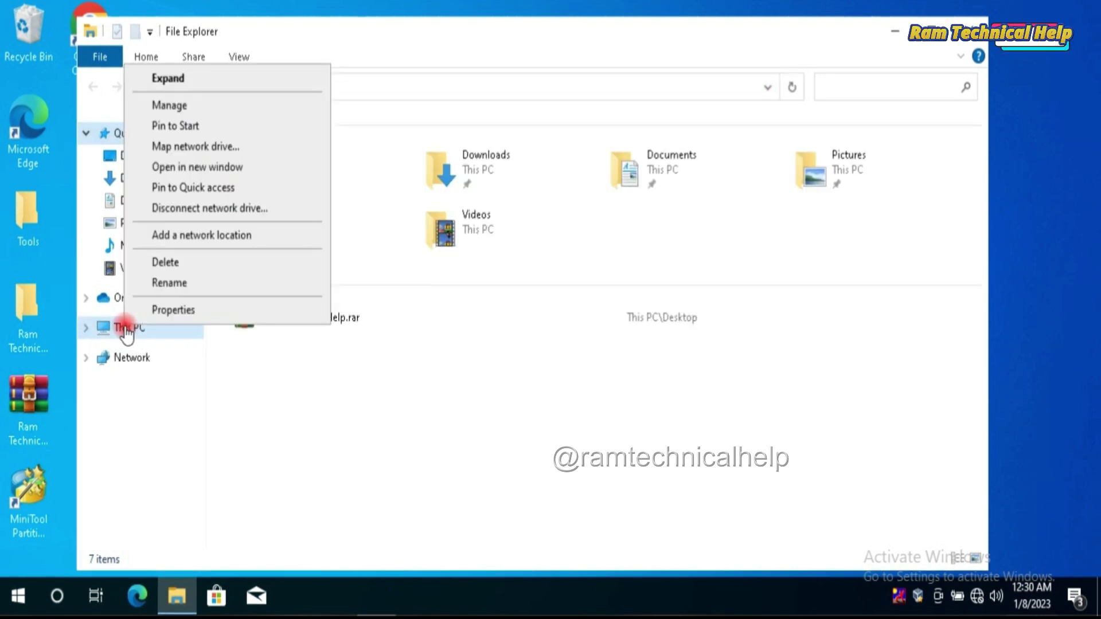
left_click(159, 312)
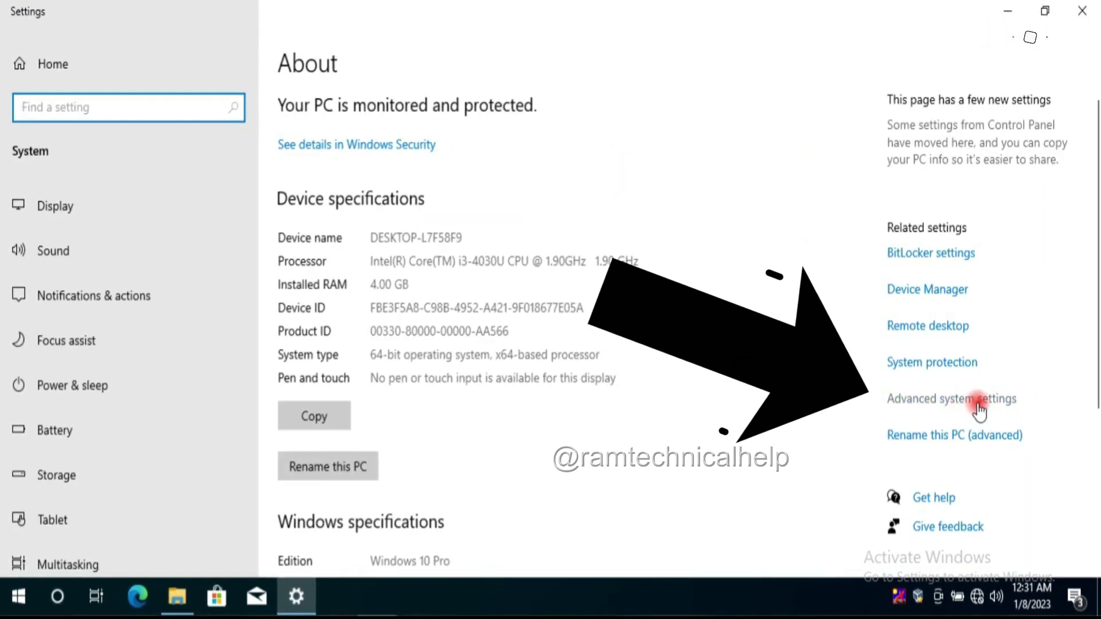
left_click(973, 408)
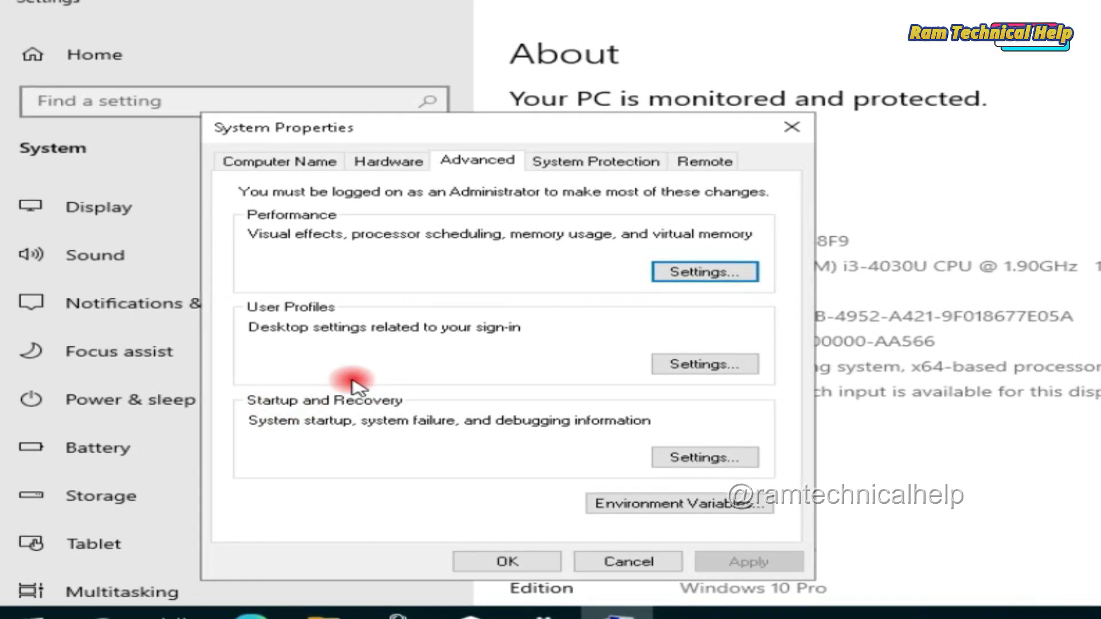
- Turn off Automatically restart under System failure in the Startup and Recovery settings, and clear the open windows from the desktop
left_click(717, 459)
left_click(718, 459)
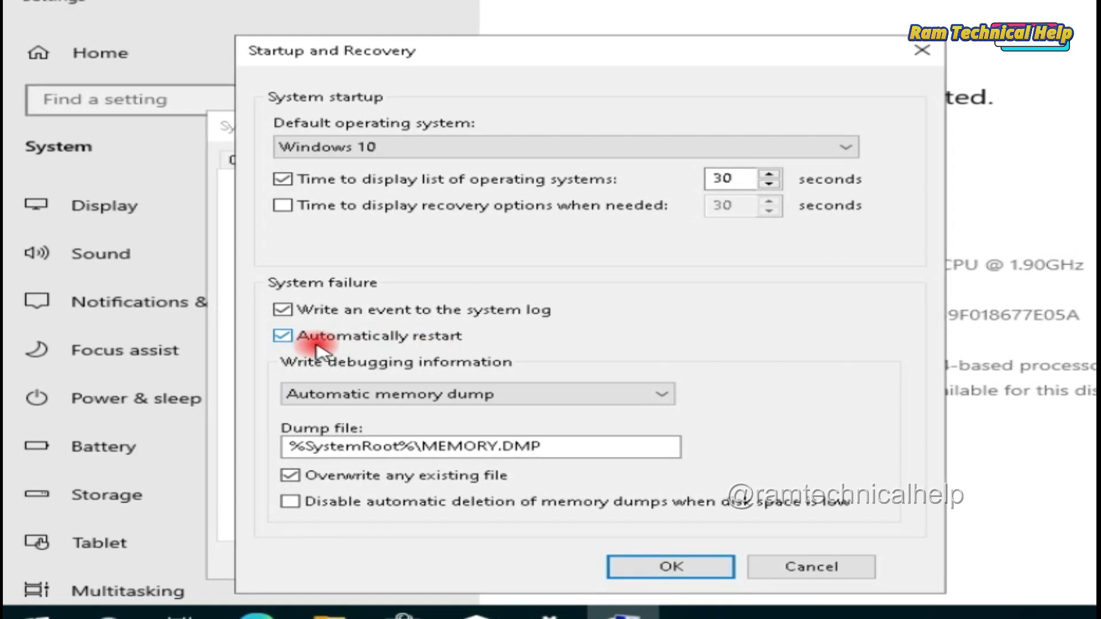
left_click(282, 337)
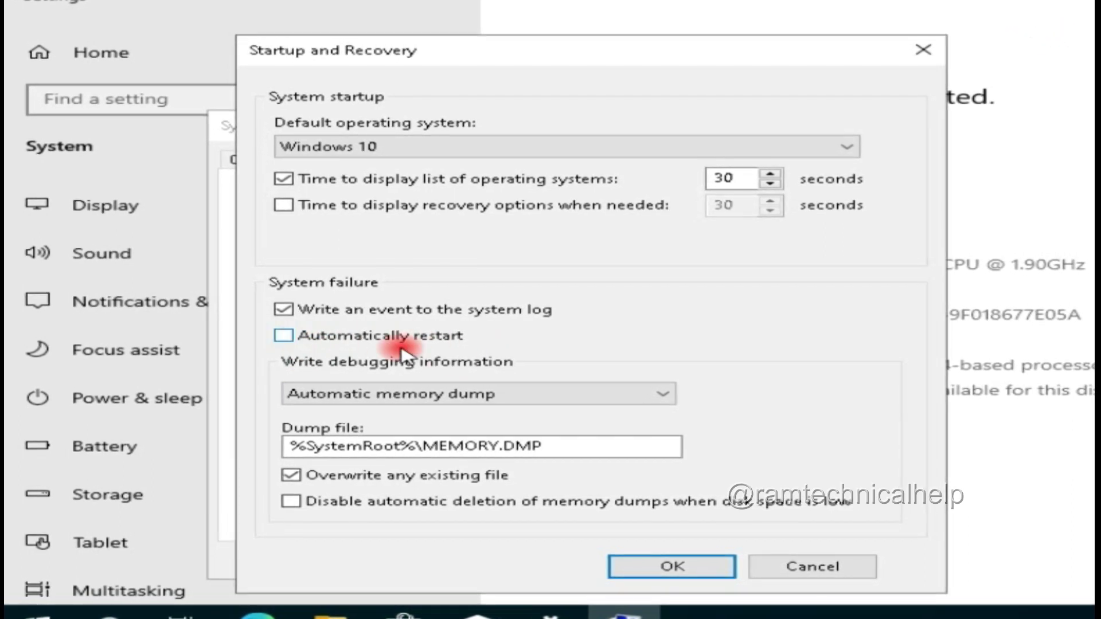
left_click(644, 563)
left_click(519, 560)
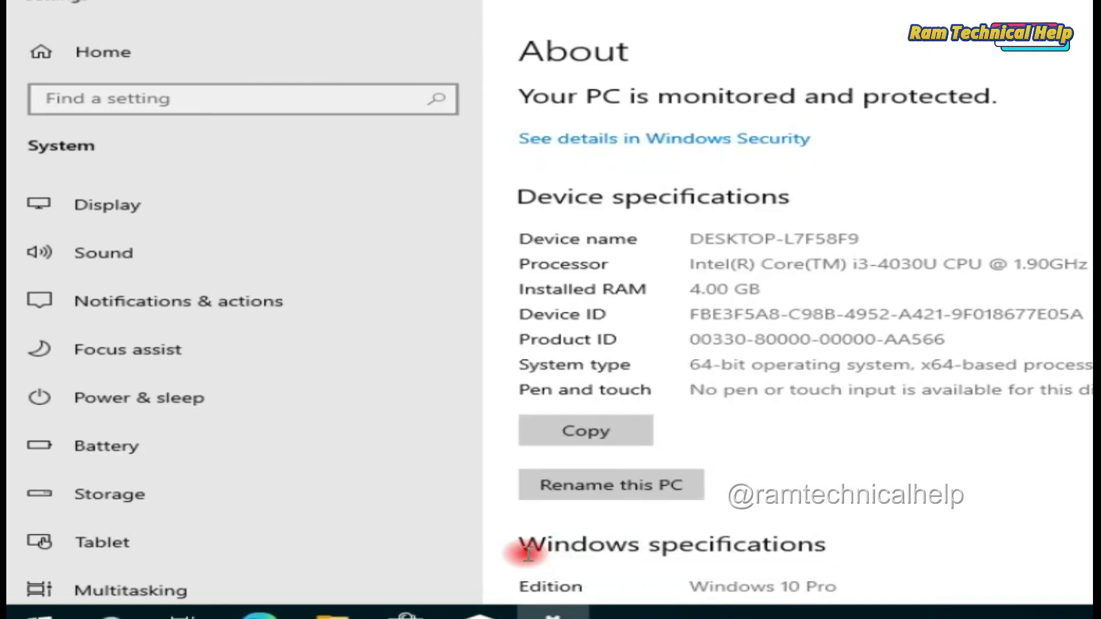
left_click(1082, 11)
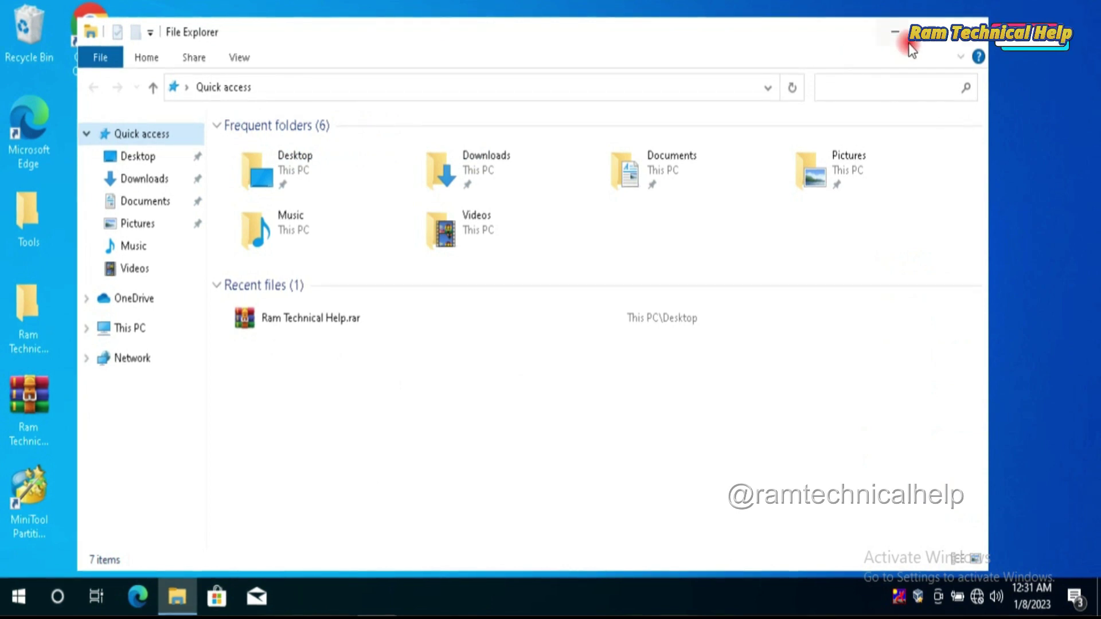
left_click(895, 32)
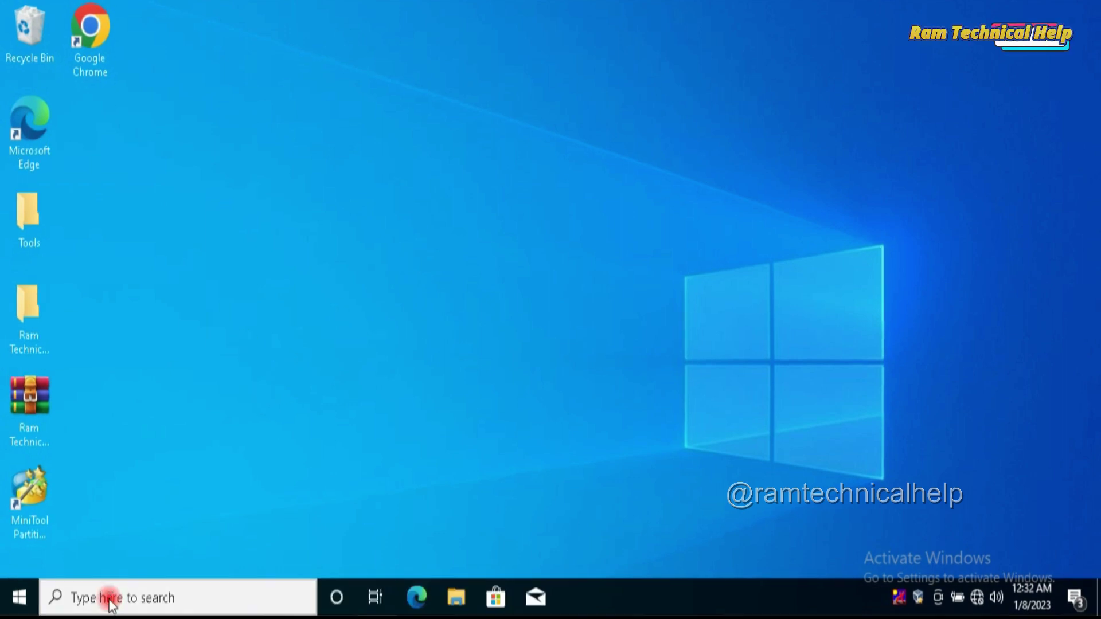
- Search Windows for cmd and run Command Prompt as administrator
left_click(109, 599)
type("cmd")
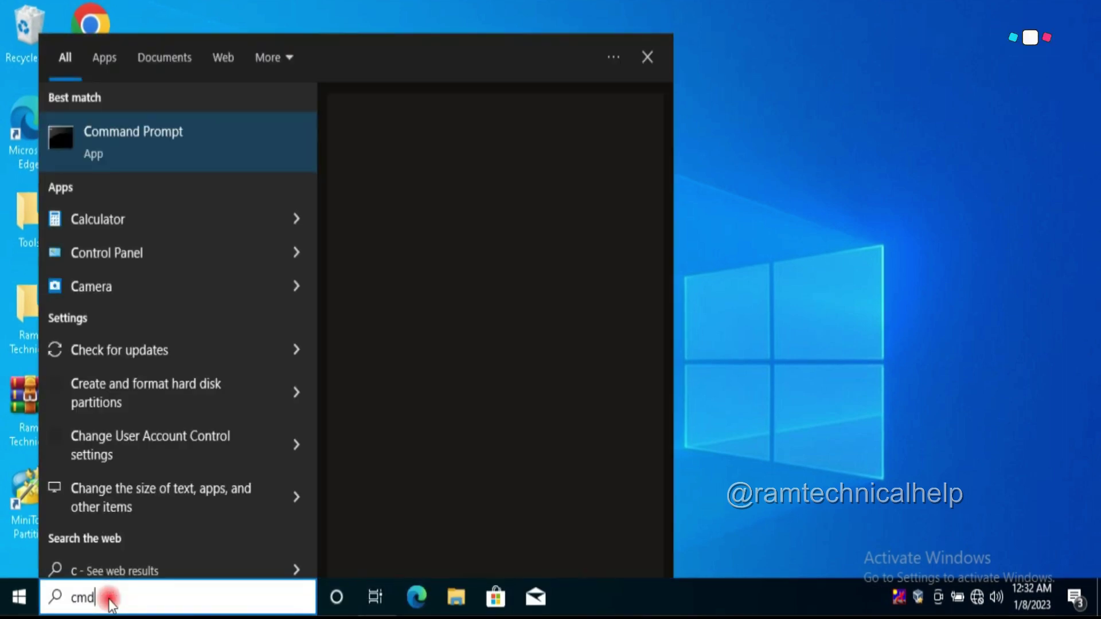
right_click(109, 145)
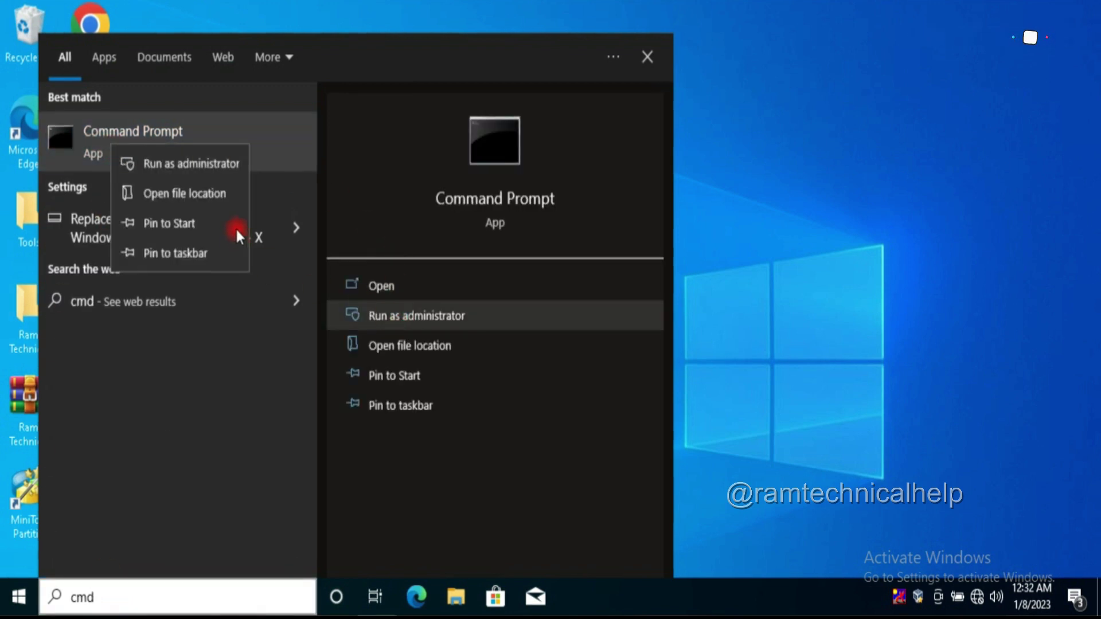
left_click(409, 314)
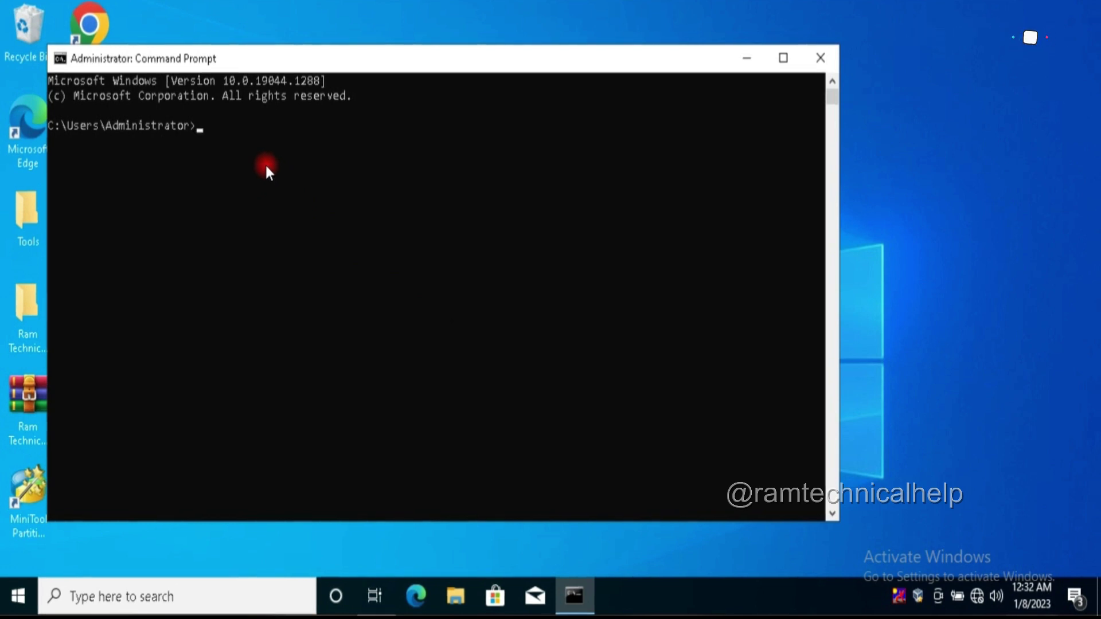
- Update the computer and user policies with the gpupdate command
mouse_move(571, 599)
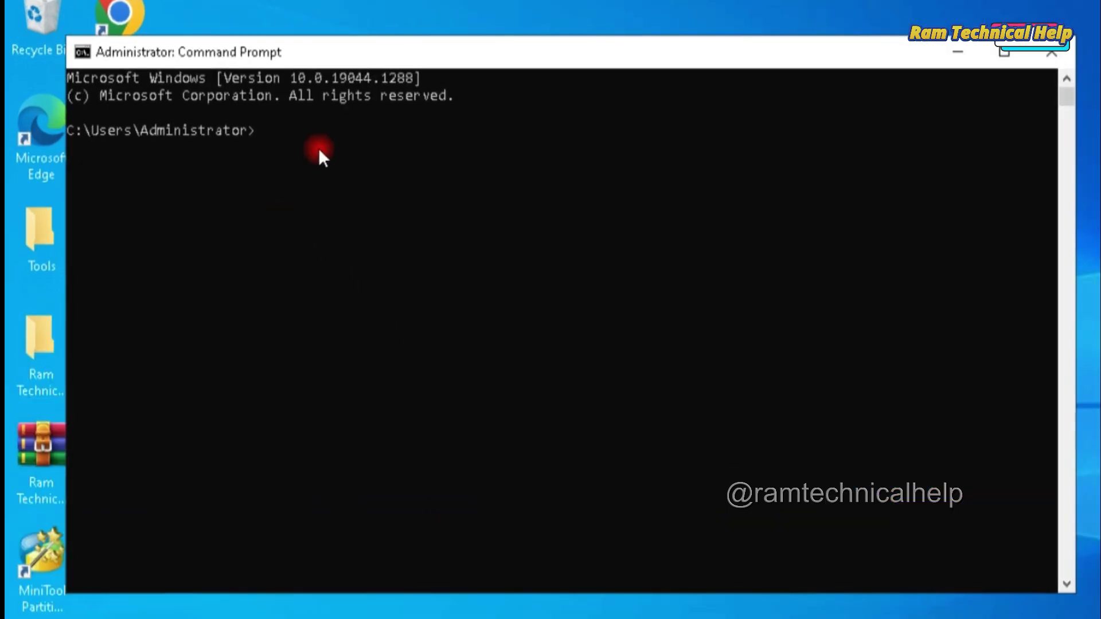
left_click(242, 138)
key("Escape")
type("gp")
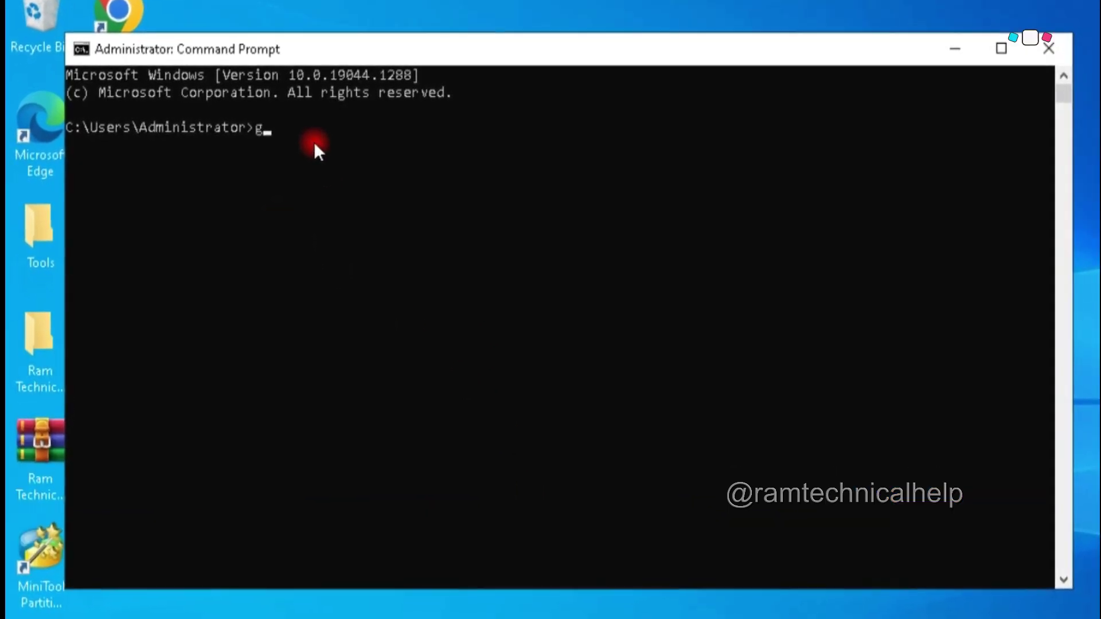
type("u")
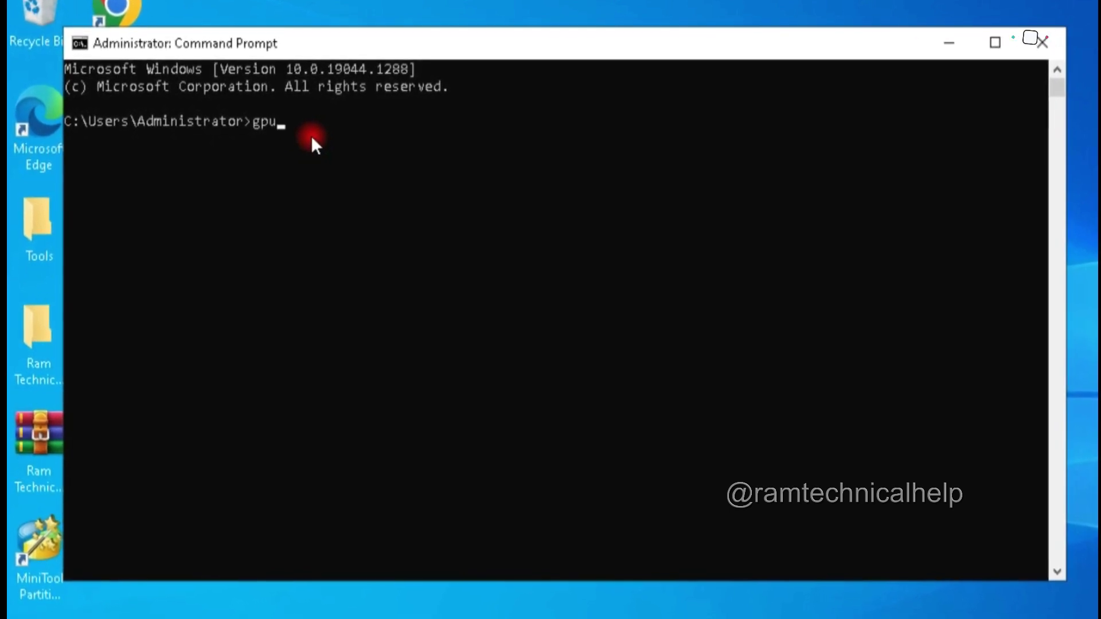
type("pdate")
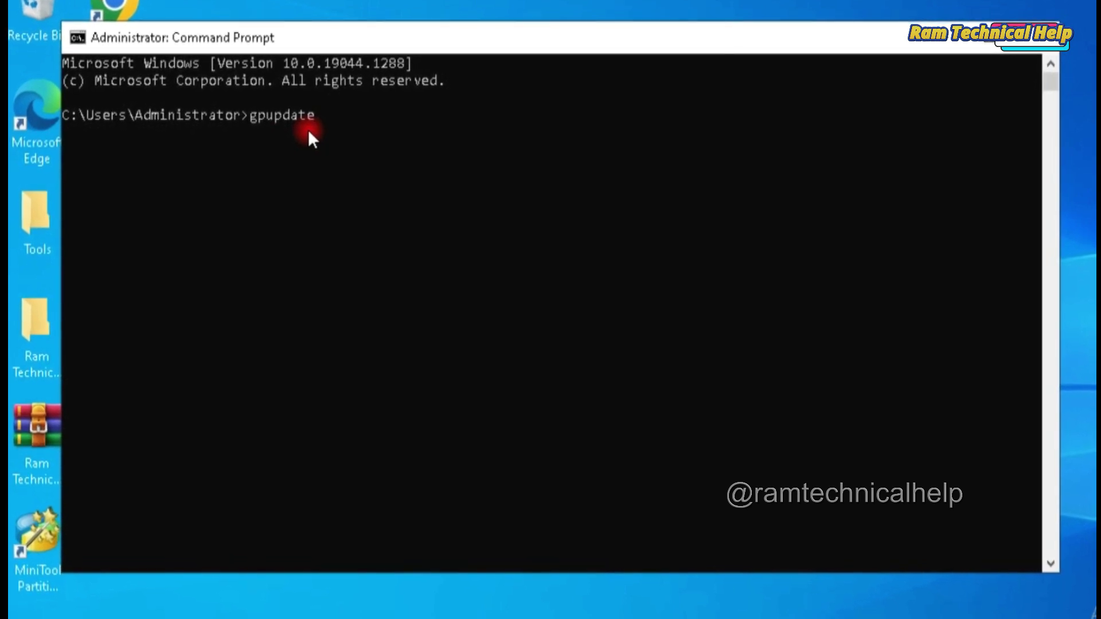
key("Return")
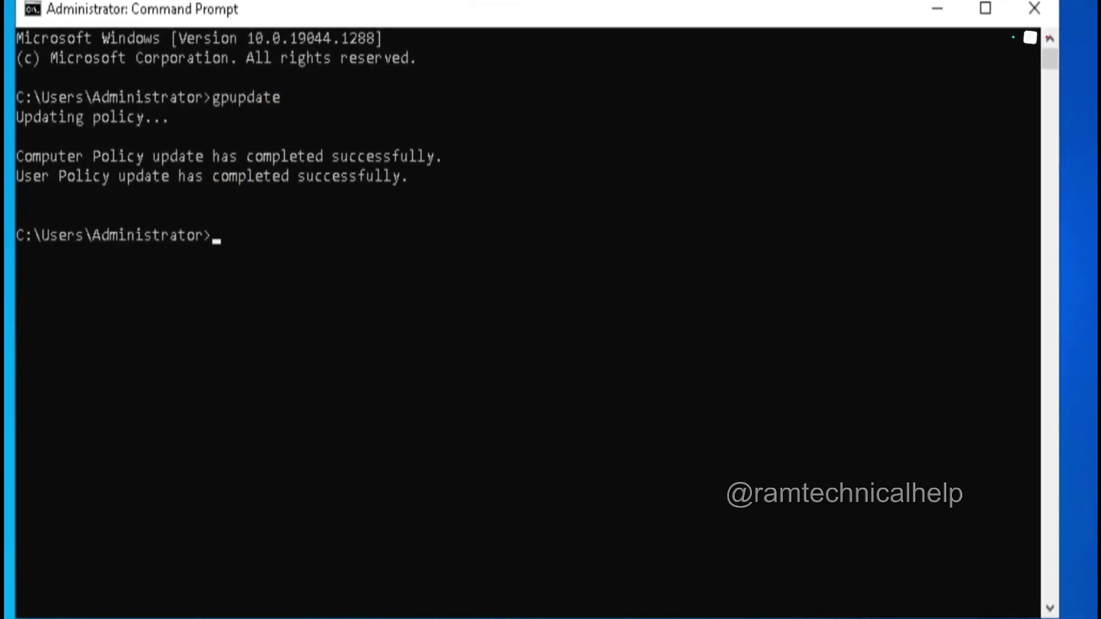
- Check the C: drive for file system errors with chkdsk c: and close Command Prompt
left_click(473, 451)
left_click(260, 270)
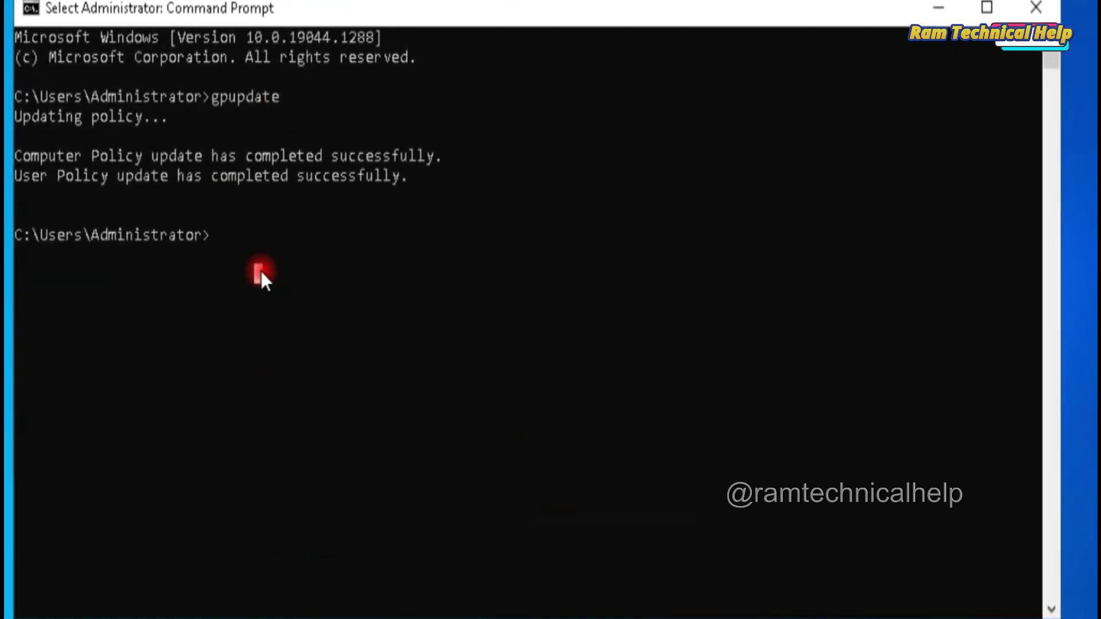
type("c")
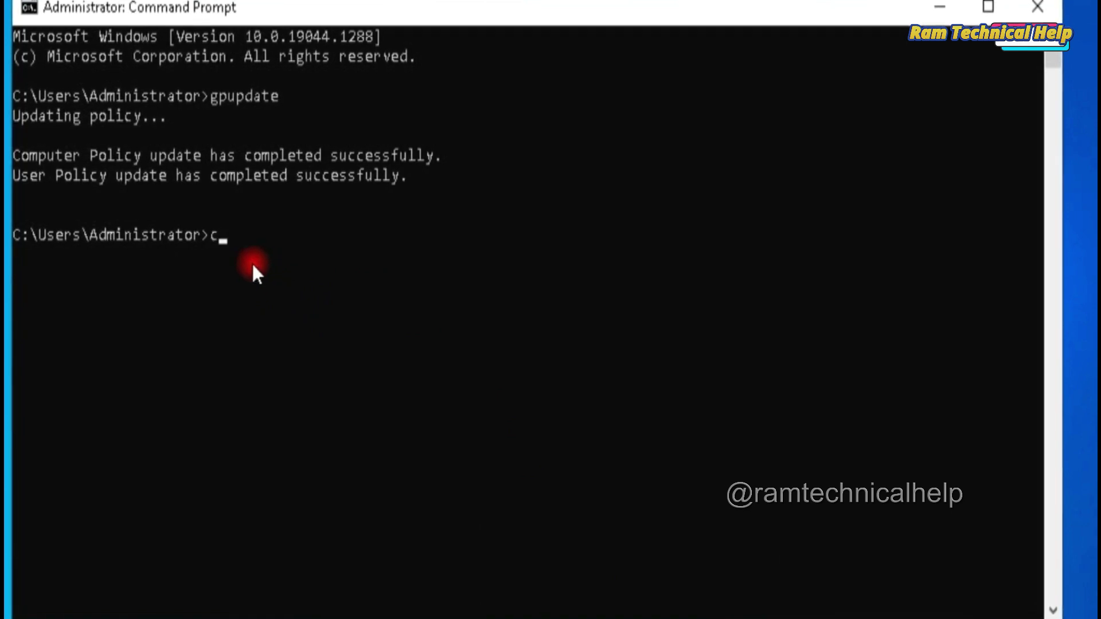
type("hk")
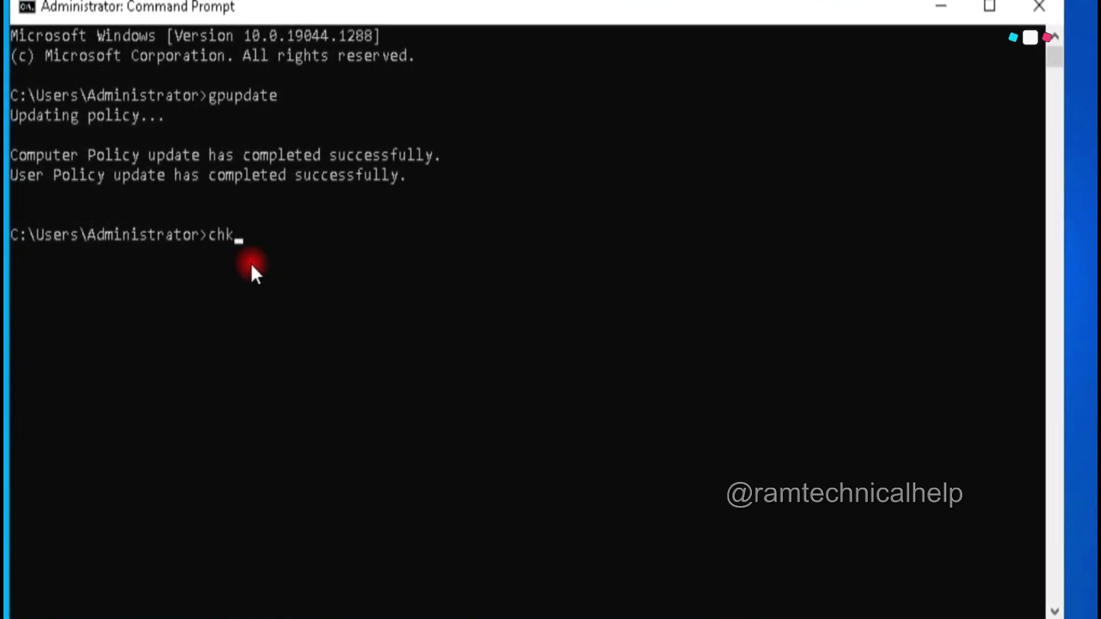
type("dsk ")
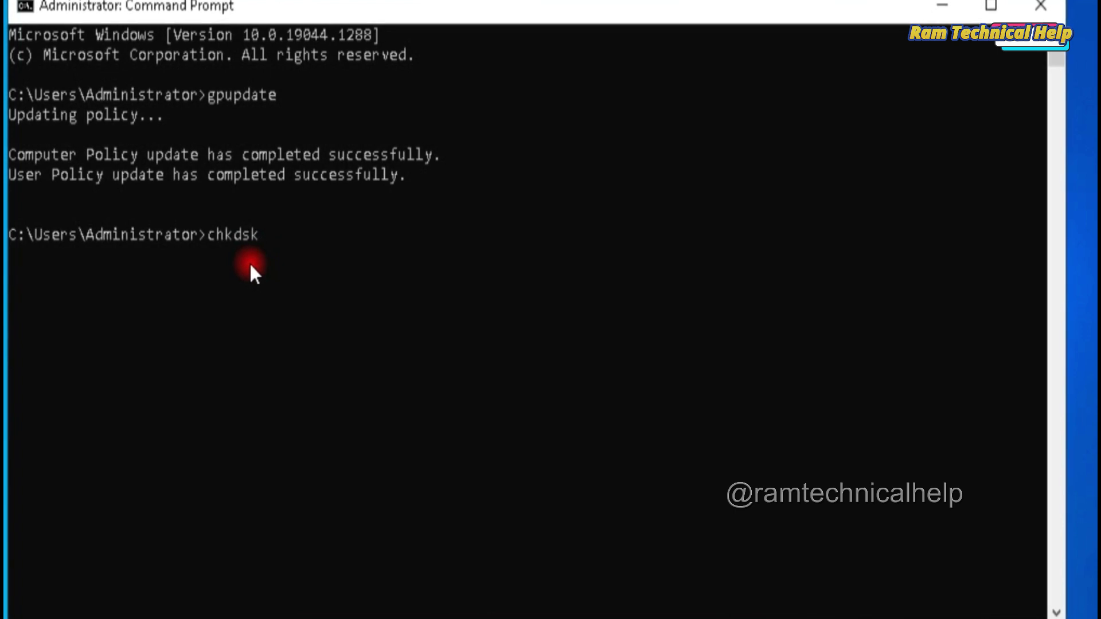
type("c:")
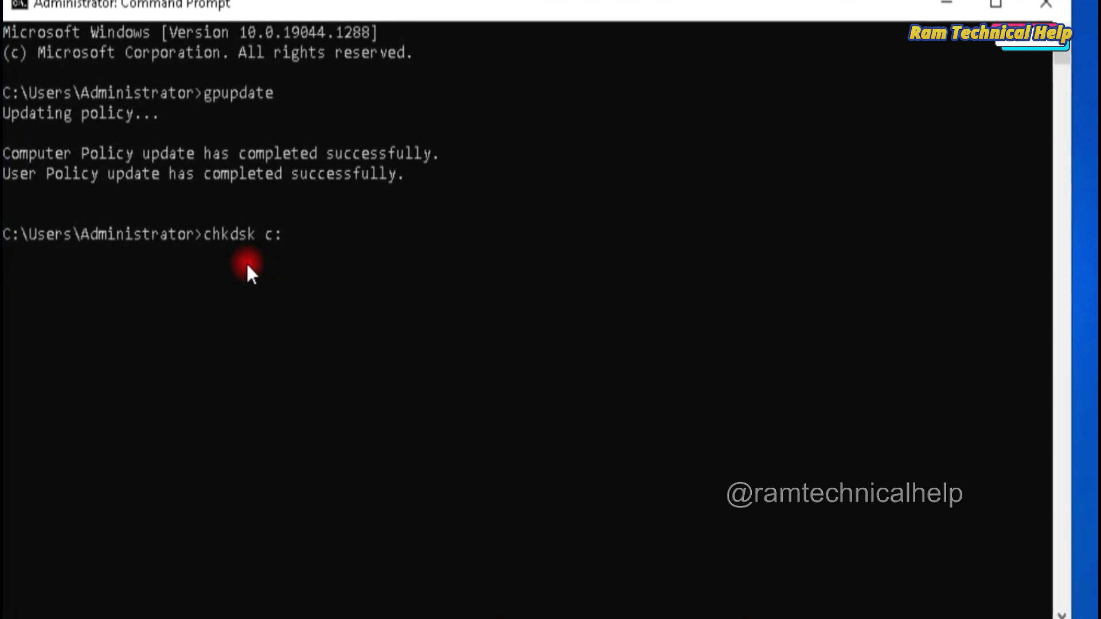
key("Return")
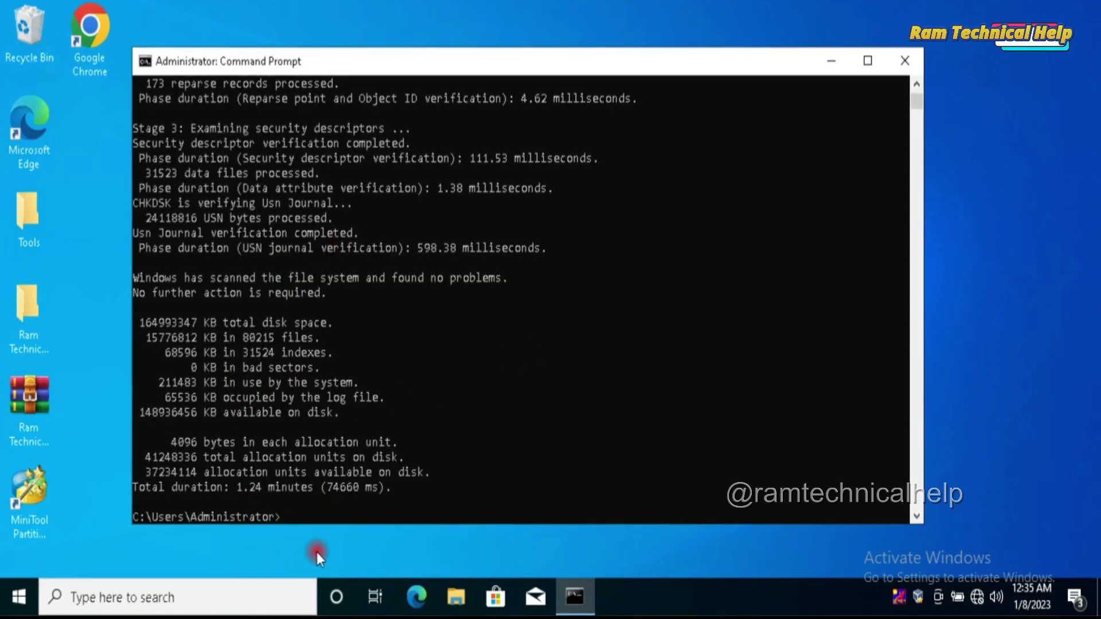
left_click(908, 68)
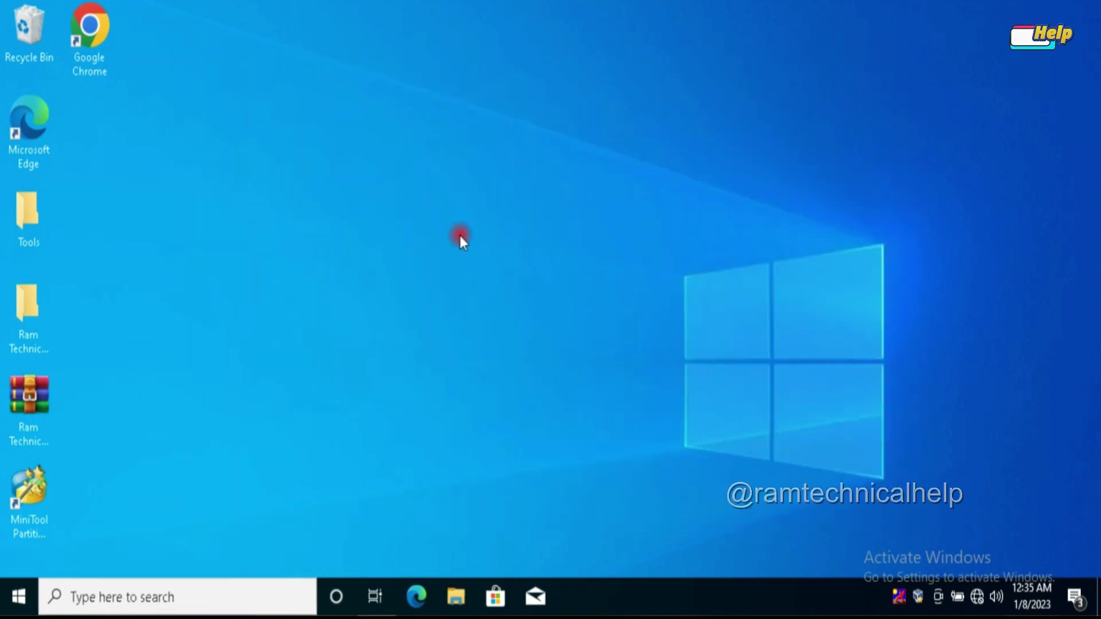
right_click(26, 591)
mouse_move(176, 542)
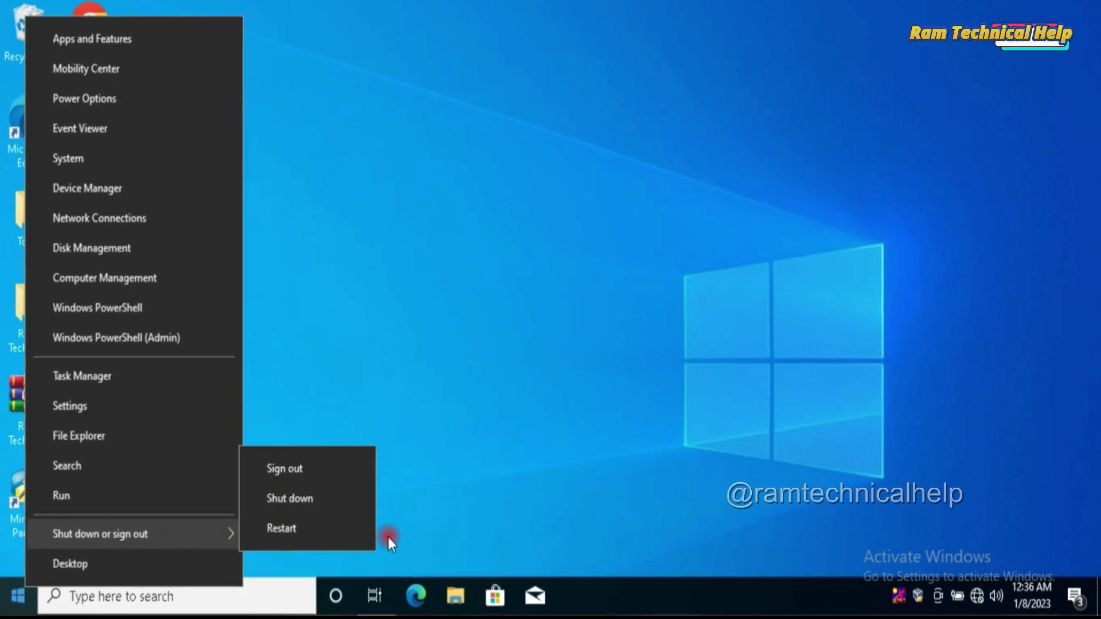
left_click(522, 399)
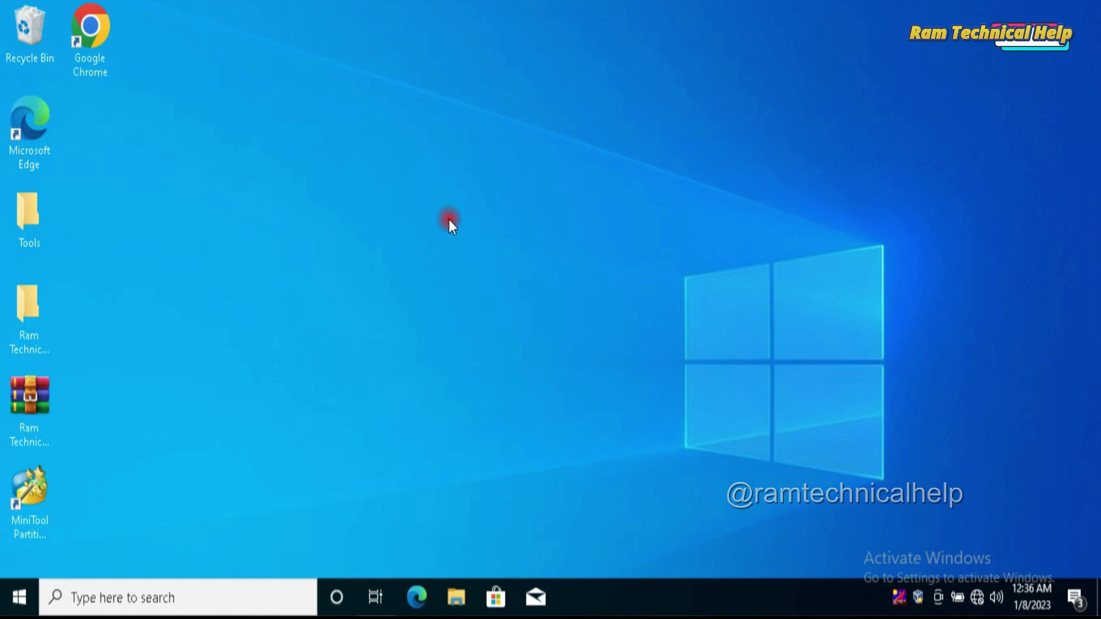
left_click(108, 41)
left_click(351, 170)
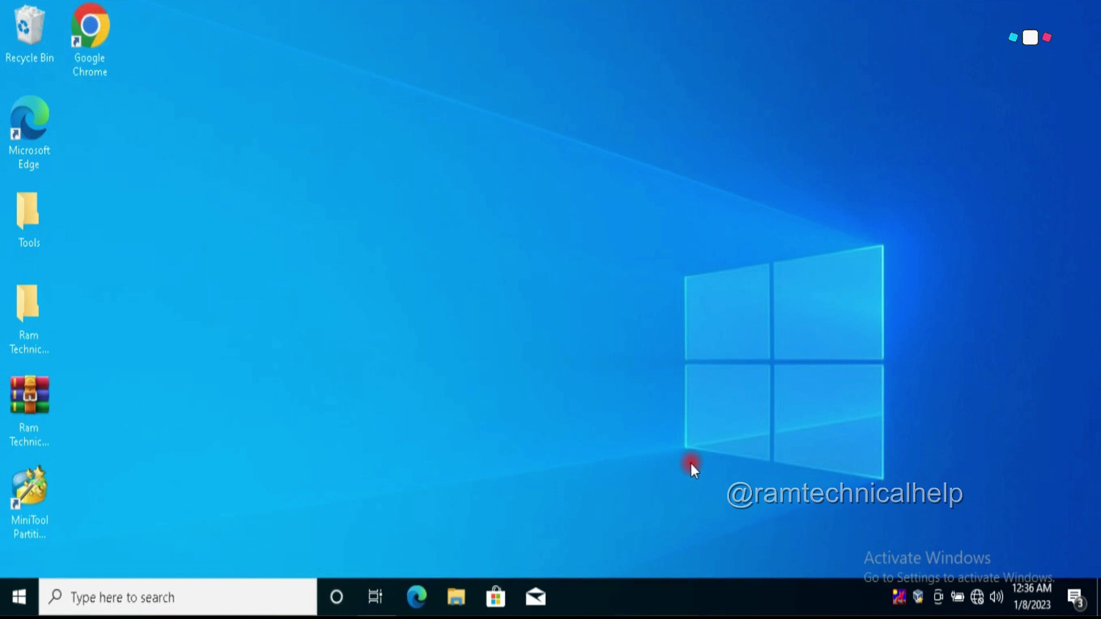